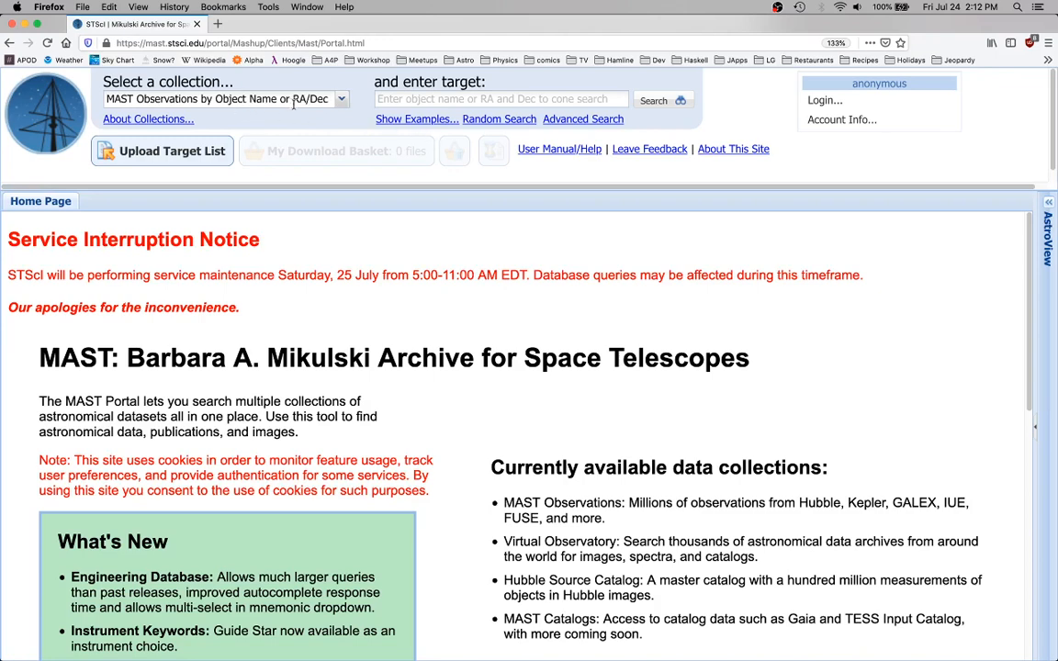
- Look over the examples of object names and coordinates accepted for a target search
{"action": "left_click", "coordinate": [420, 99]}
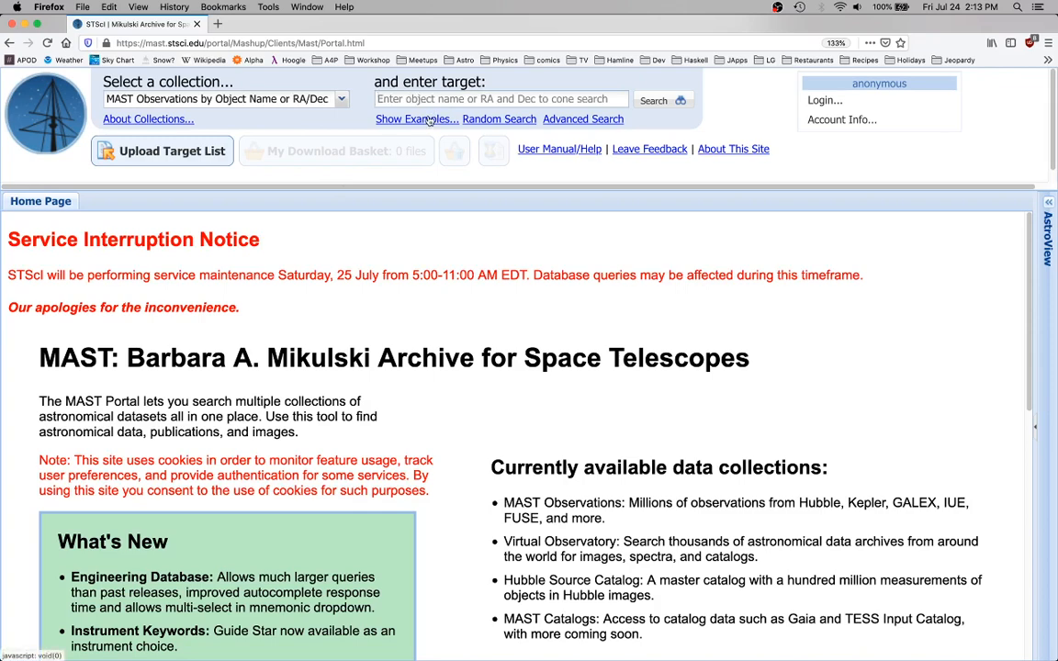
{"action": "left_click", "coordinate": [427, 118]}
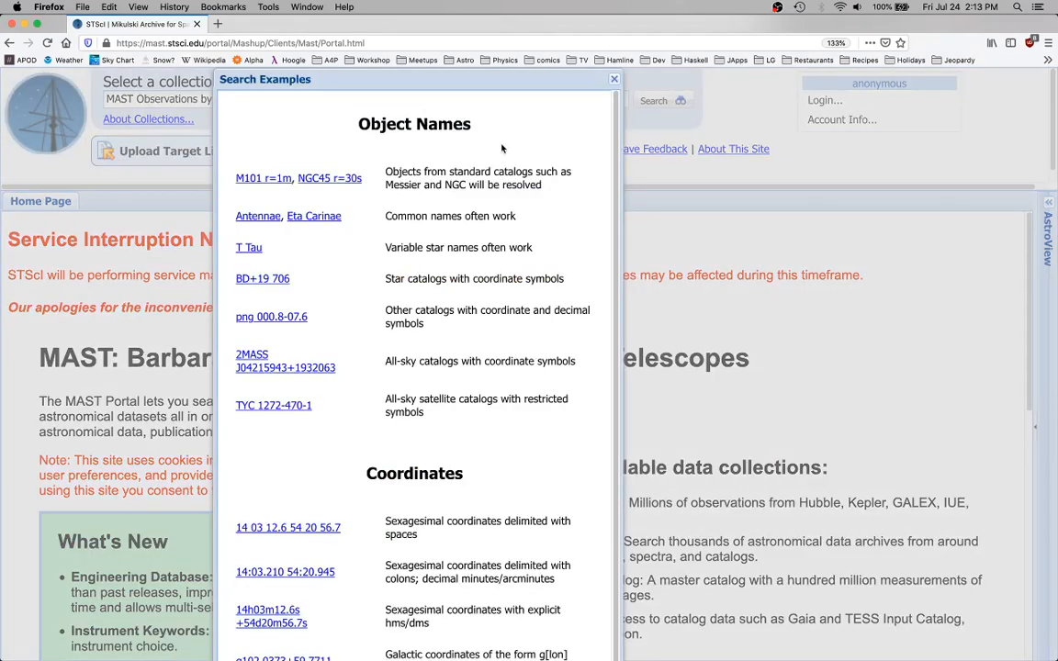
{"action": "scroll", "coordinate": [495, 145], "scroll_direction": "down", "scroll_amount": 2}
{"action": "scroll", "coordinate": [502, 148], "scroll_direction": "up", "scroll_amount": 2}
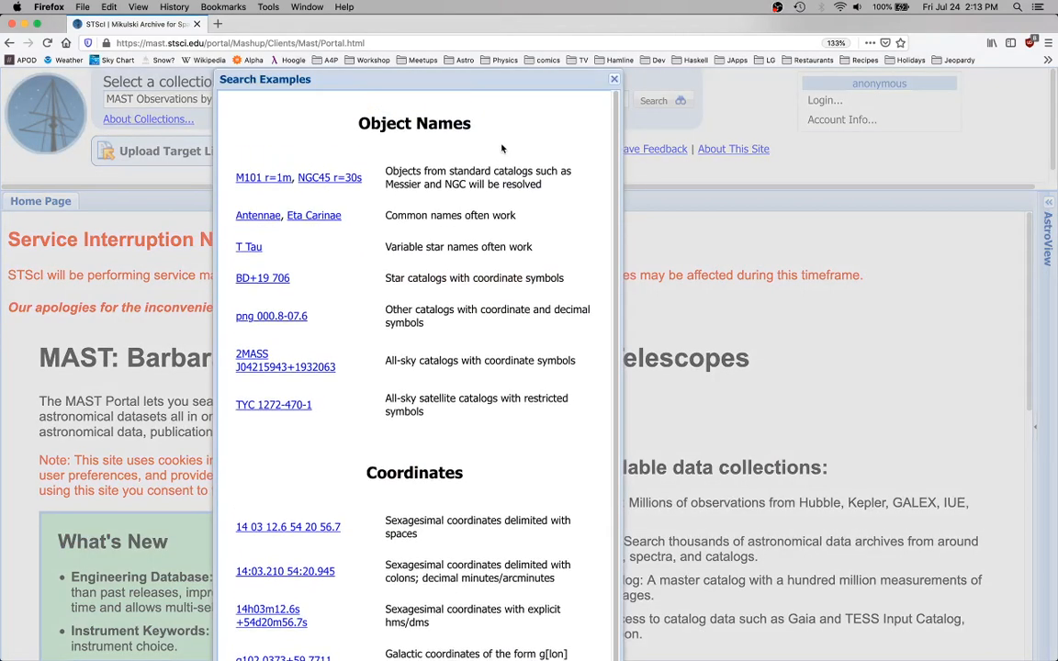
{"action": "left_click", "coordinate": [614, 81]}
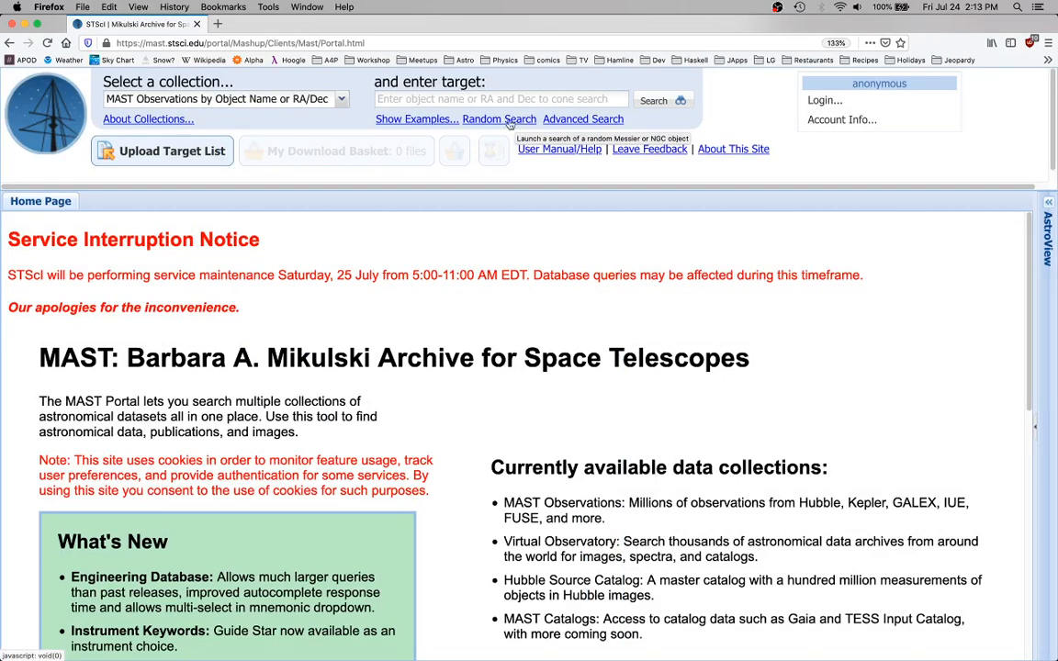
- Search the MAST observations for the Antennae using the common-name search example
{"action": "left_click", "coordinate": [430, 121]}
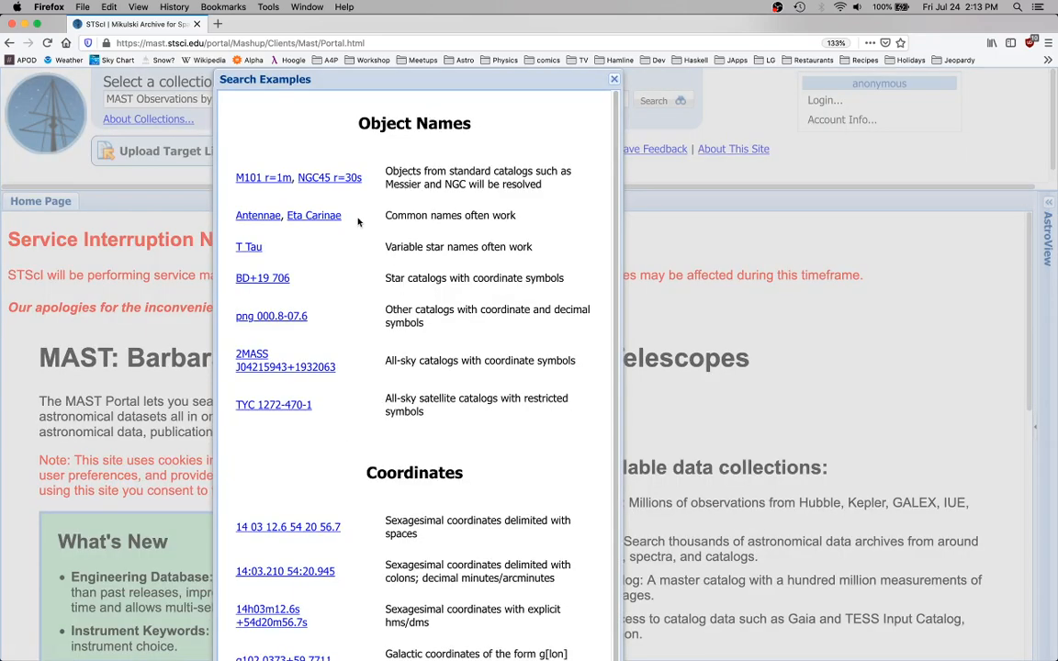
{"action": "left_click", "coordinate": [258, 216]}
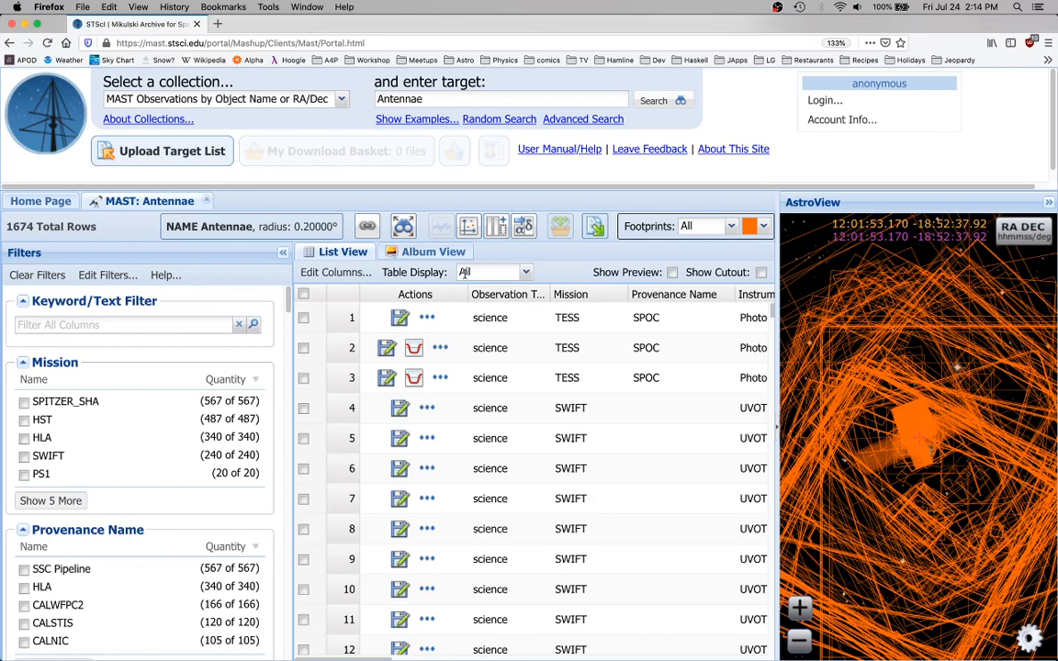
- Filter the Antennae observations to the WFPC2/WFC instrument
{"action": "scroll", "coordinate": [85, 382], "scroll_direction": "down", "scroll_amount": 2}
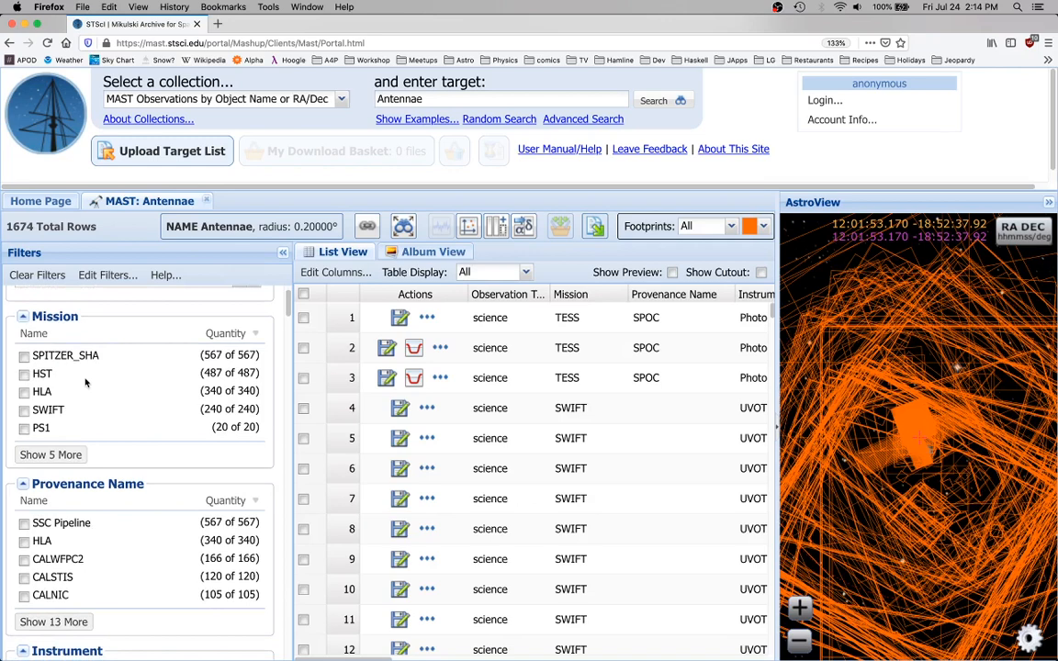
{"action": "scroll", "coordinate": [95, 358], "scroll_direction": "down", "scroll_amount": 5}
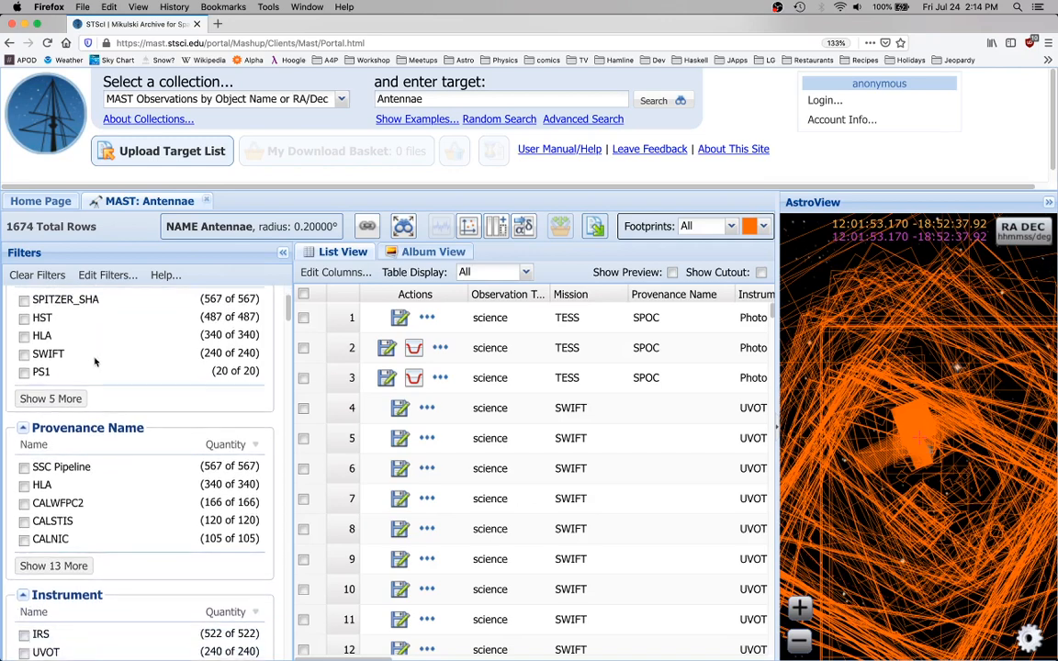
{"action": "scroll", "coordinate": [95, 361], "scroll_direction": "up", "scroll_amount": 1}
{"action": "scroll", "coordinate": [95, 362], "scroll_direction": "down", "scroll_amount": 4}
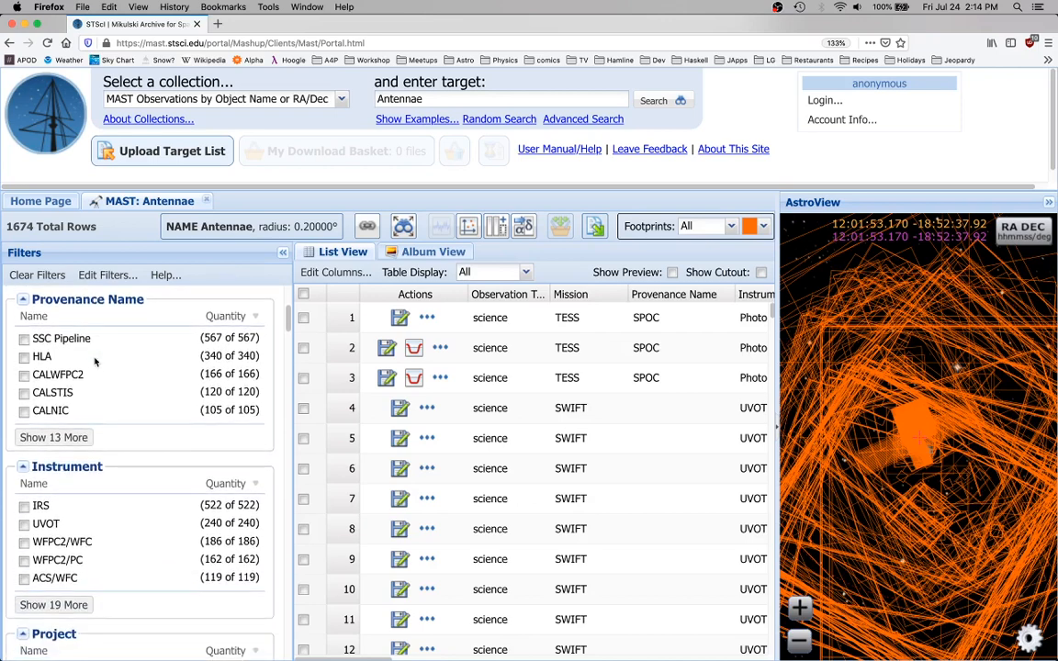
{"action": "scroll", "coordinate": [95, 362], "scroll_direction": "down", "scroll_amount": 2}
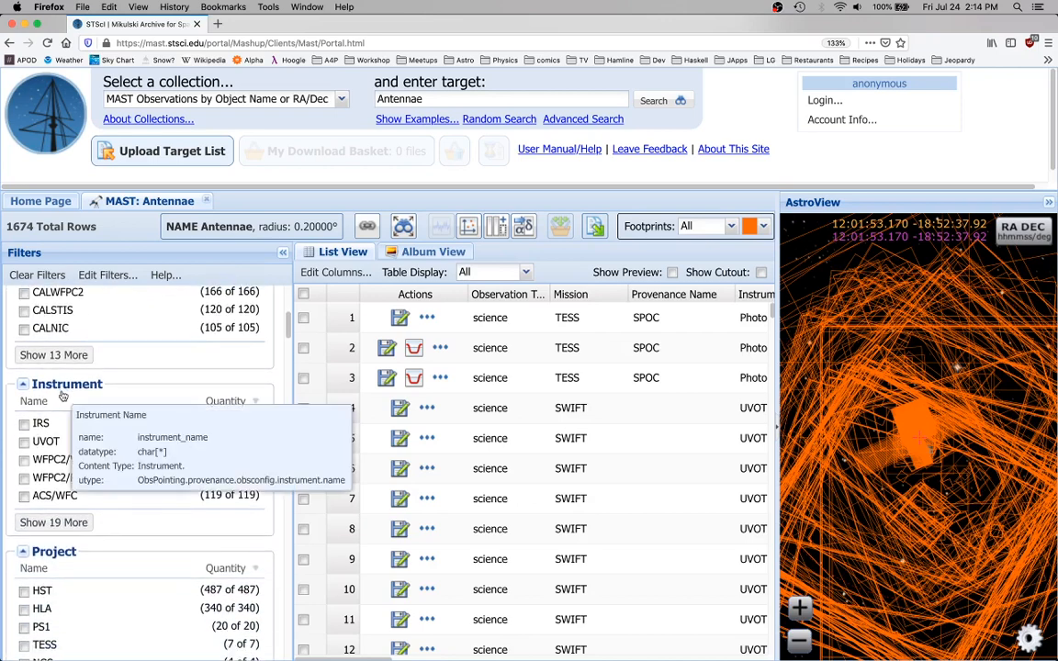
{"action": "scroll", "coordinate": [100, 418], "scroll_direction": "down", "scroll_amount": 2}
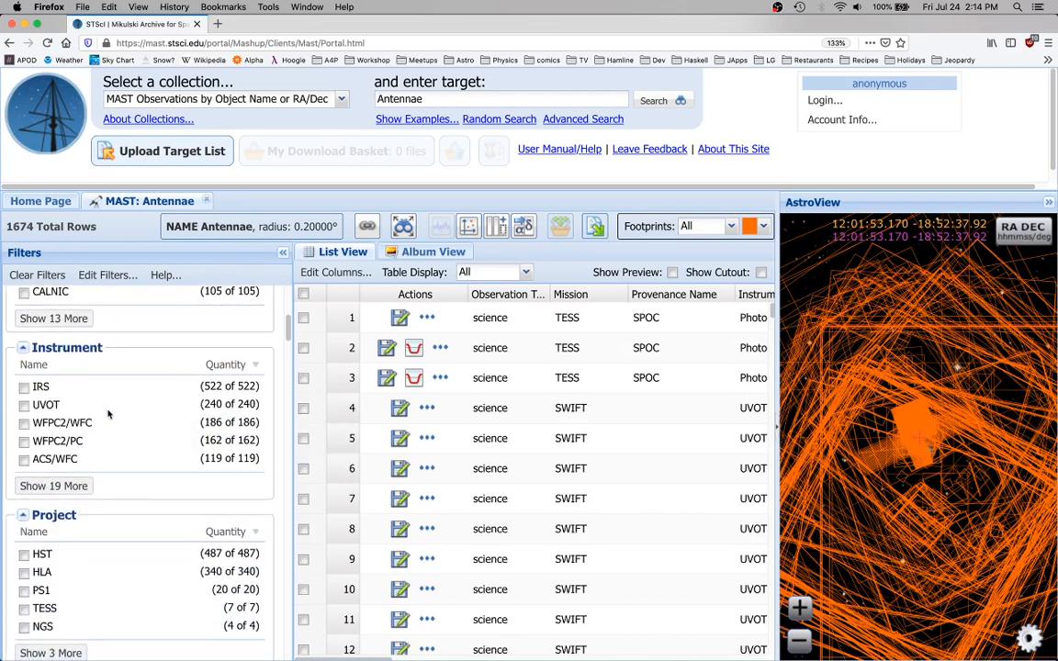
{"action": "left_click", "coordinate": [38, 423]}
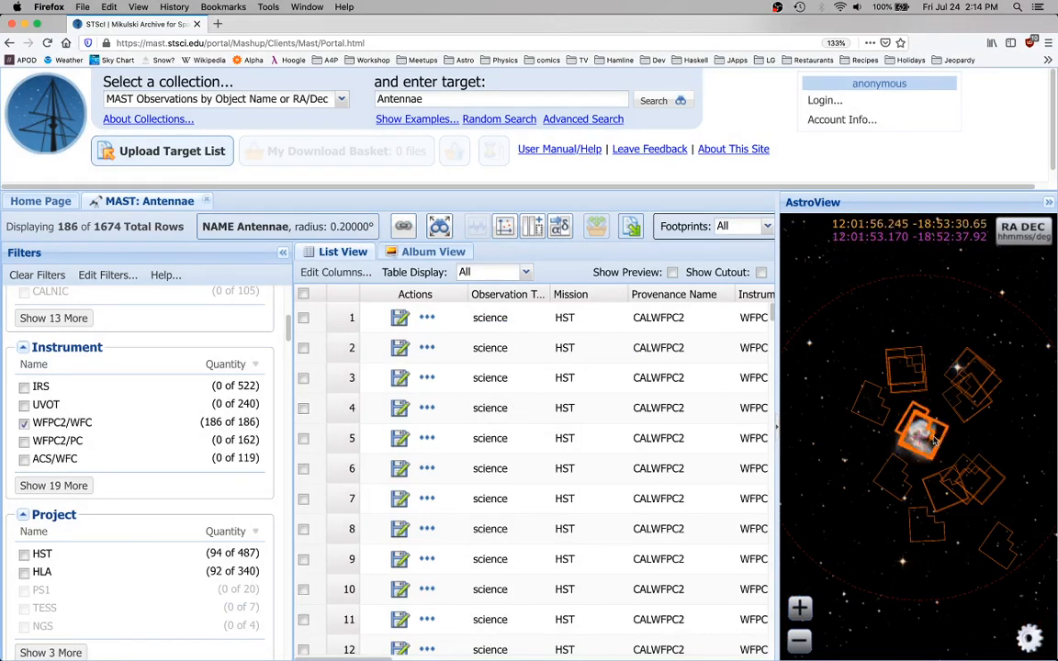
- Enlarge the Antennae galaxies in AstroView and select the observations whose footprints cover them
{"action": "left_click", "coordinate": [799, 613]}
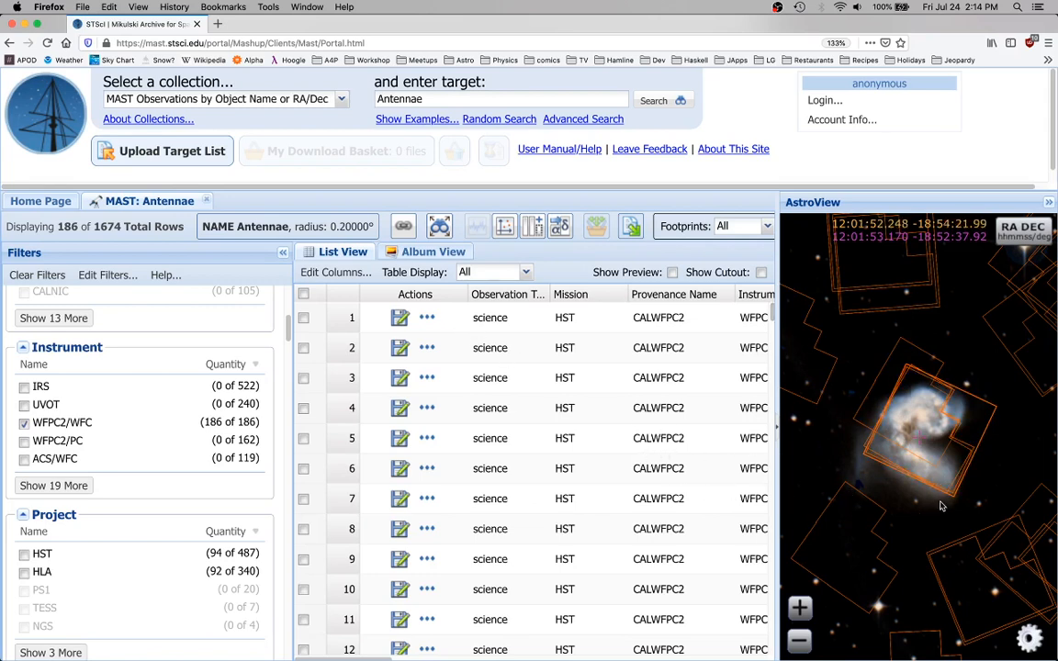
{"action": "left_click", "coordinate": [969, 450]}
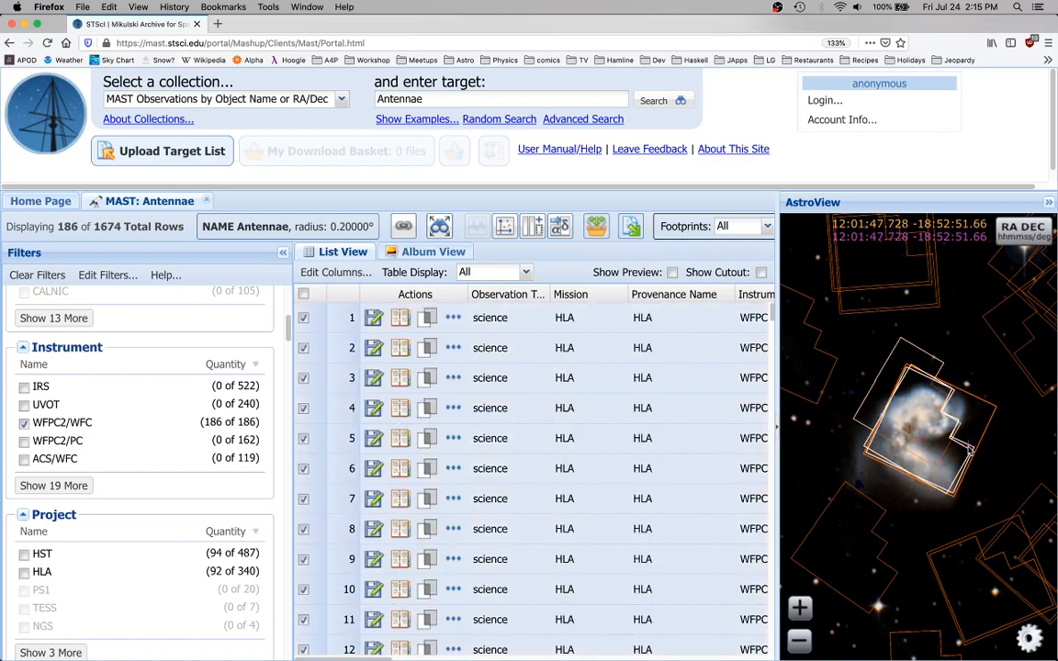
{"action": "scroll", "coordinate": [718, 482], "scroll_direction": "down", "scroll_amount": 4}
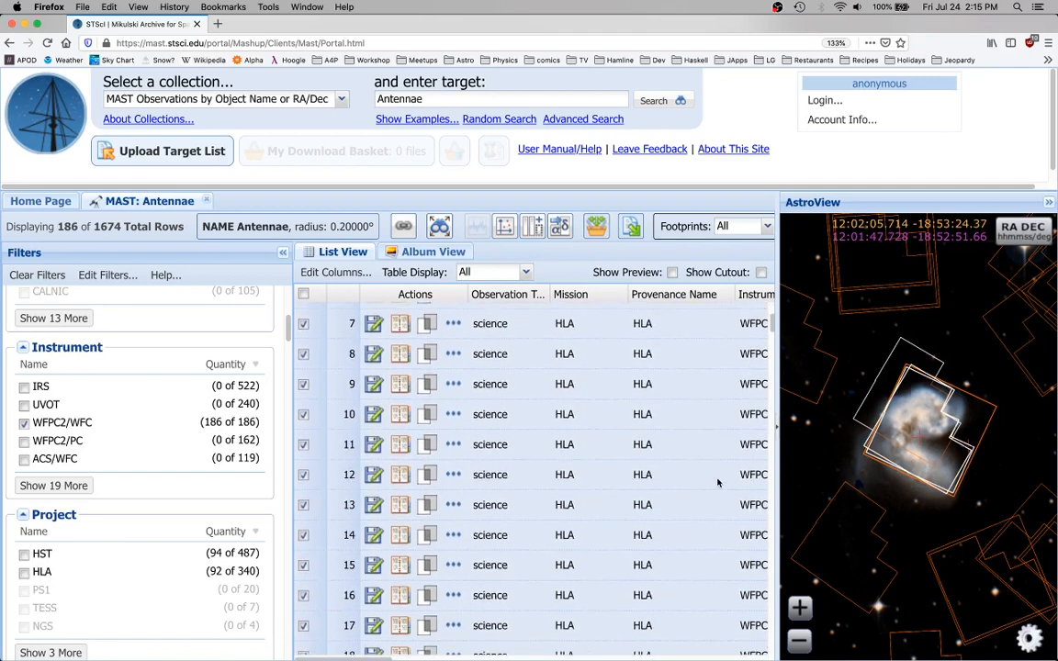
{"action": "scroll", "coordinate": [718, 482], "scroll_direction": "up", "scroll_amount": 4}
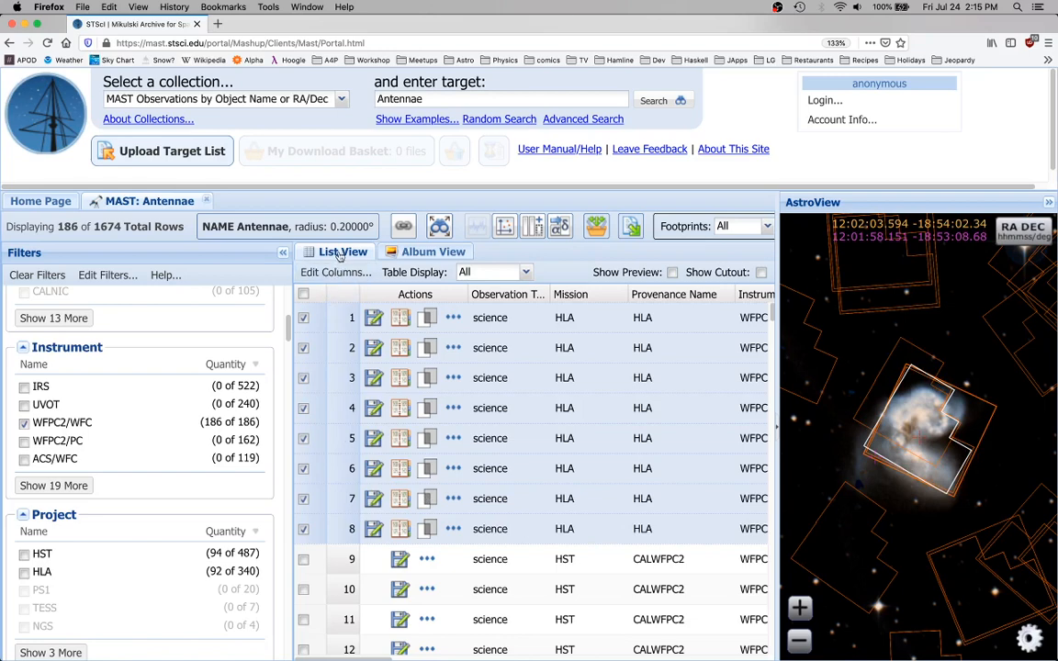
- Show the observations as an album and compare the F336W and F439W preview images of NGC4038
{"action": "left_click", "coordinate": [409, 254]}
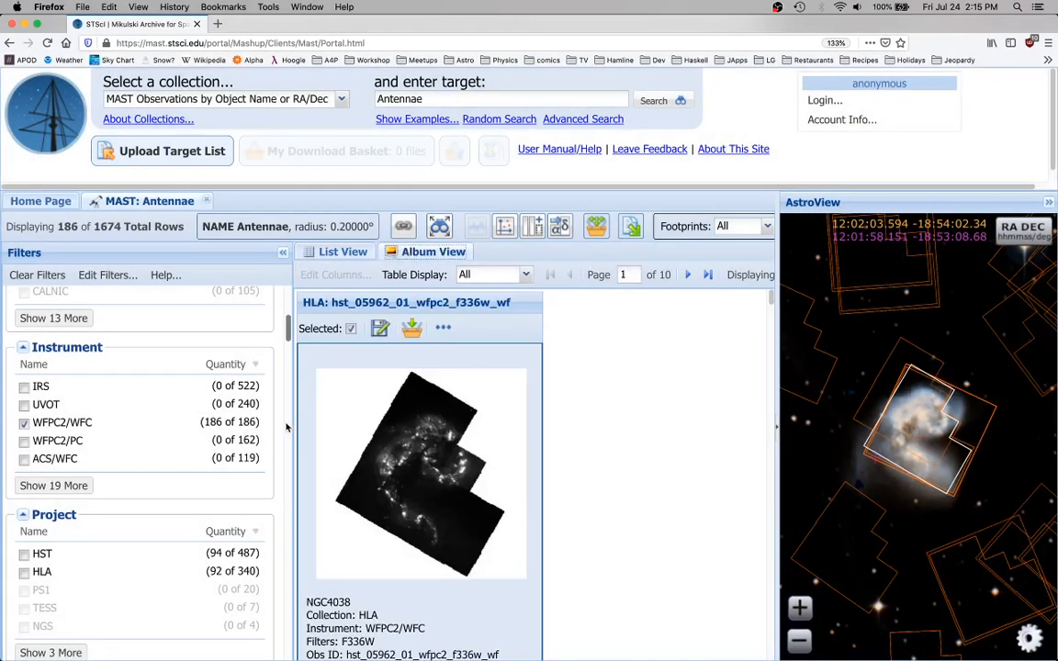
{"action": "scroll", "coordinate": [683, 518], "scroll_direction": "down", "scroll_amount": 3}
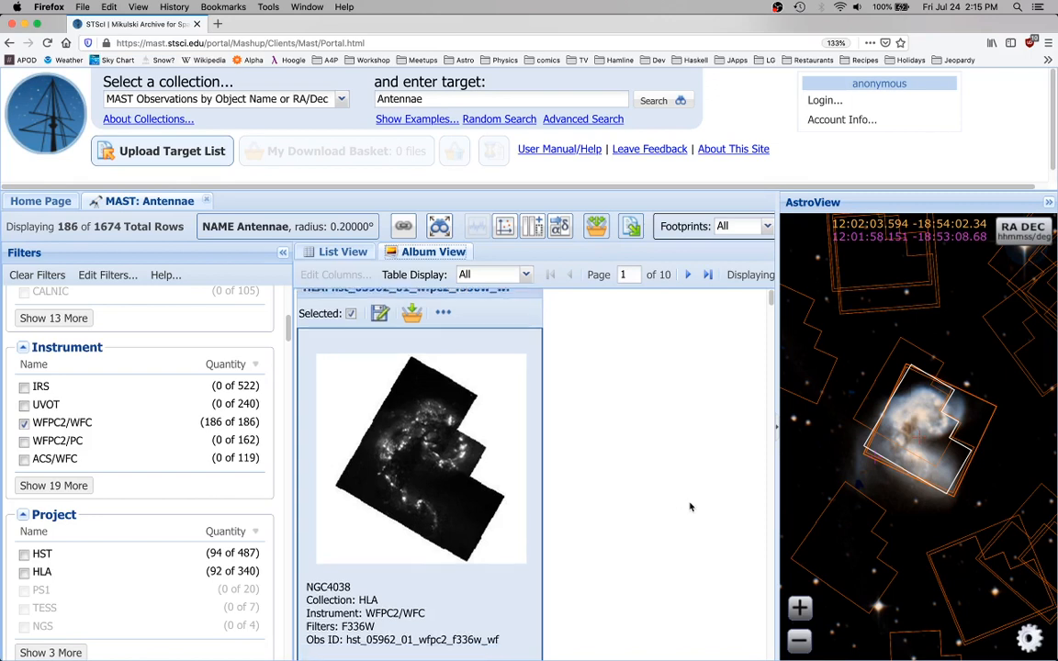
{"action": "scroll", "coordinate": [690, 507], "scroll_direction": "down", "scroll_amount": 5}
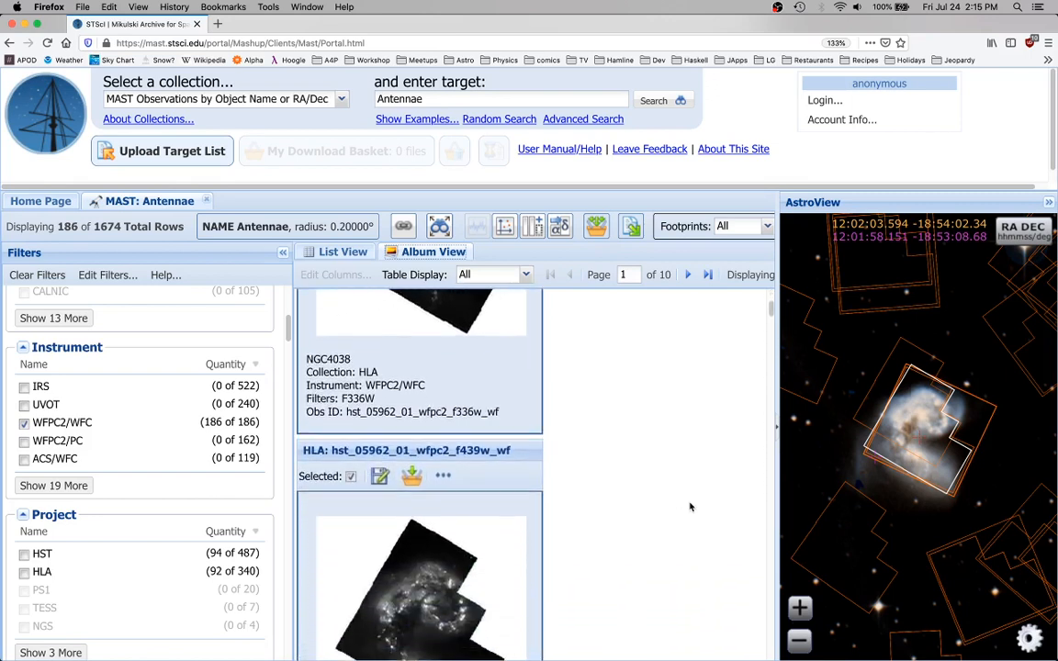
{"action": "scroll", "coordinate": [690, 507], "scroll_direction": "up", "scroll_amount": 5}
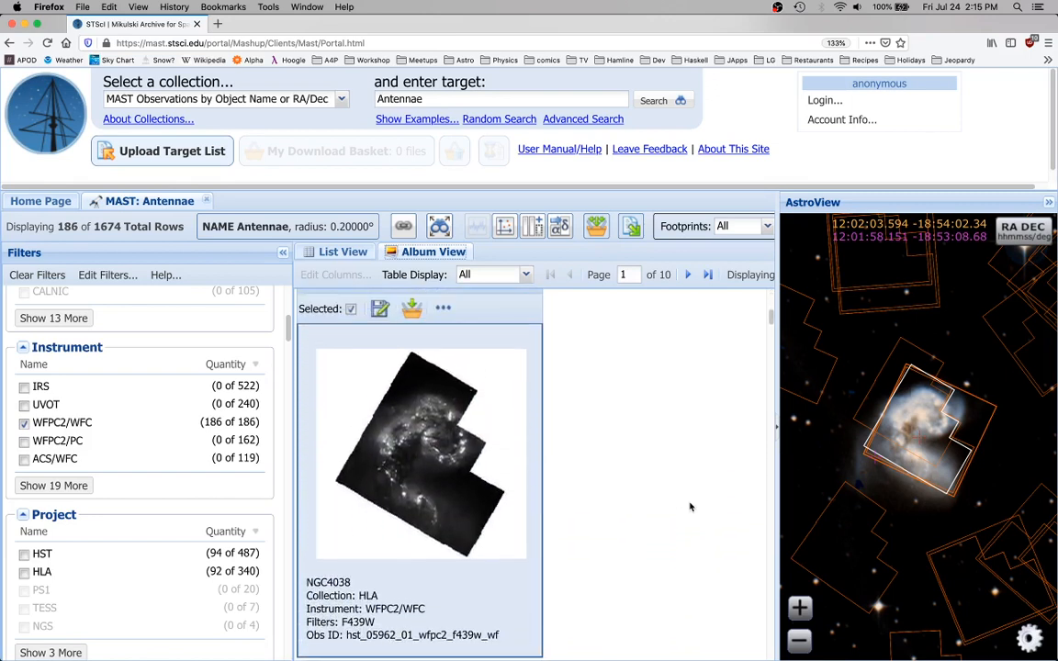
{"action": "scroll", "coordinate": [691, 507], "scroll_direction": "down", "scroll_amount": 5}
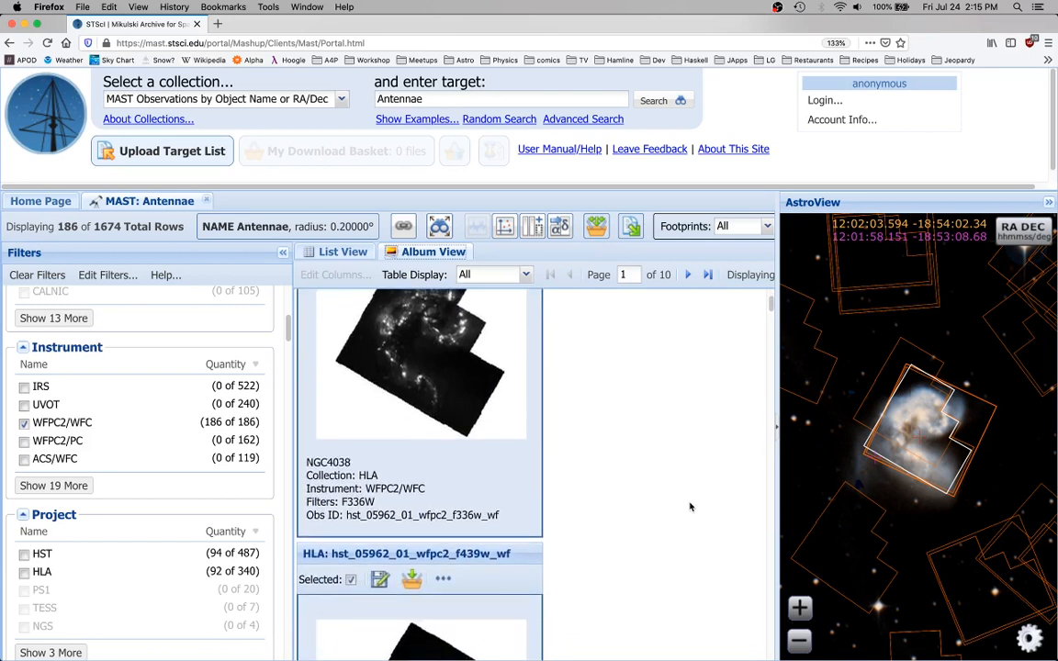
{"action": "scroll", "coordinate": [690, 506], "scroll_direction": "down", "scroll_amount": 4}
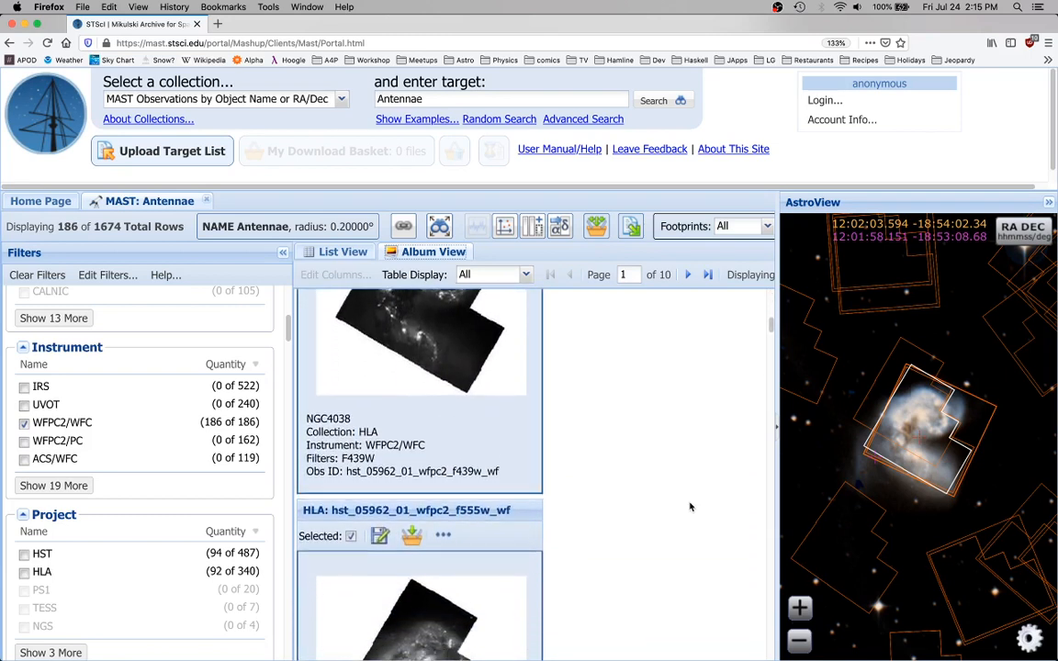
{"action": "scroll", "coordinate": [690, 506], "scroll_direction": "up", "scroll_amount": 5}
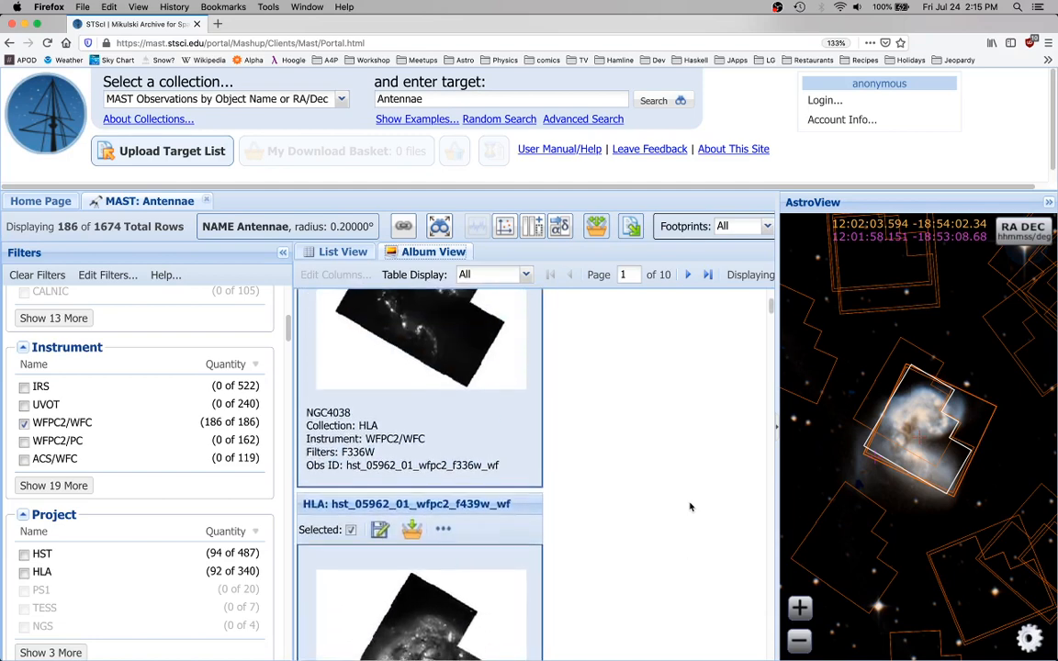
{"action": "scroll", "coordinate": [691, 507], "scroll_direction": "down", "scroll_amount": 5}
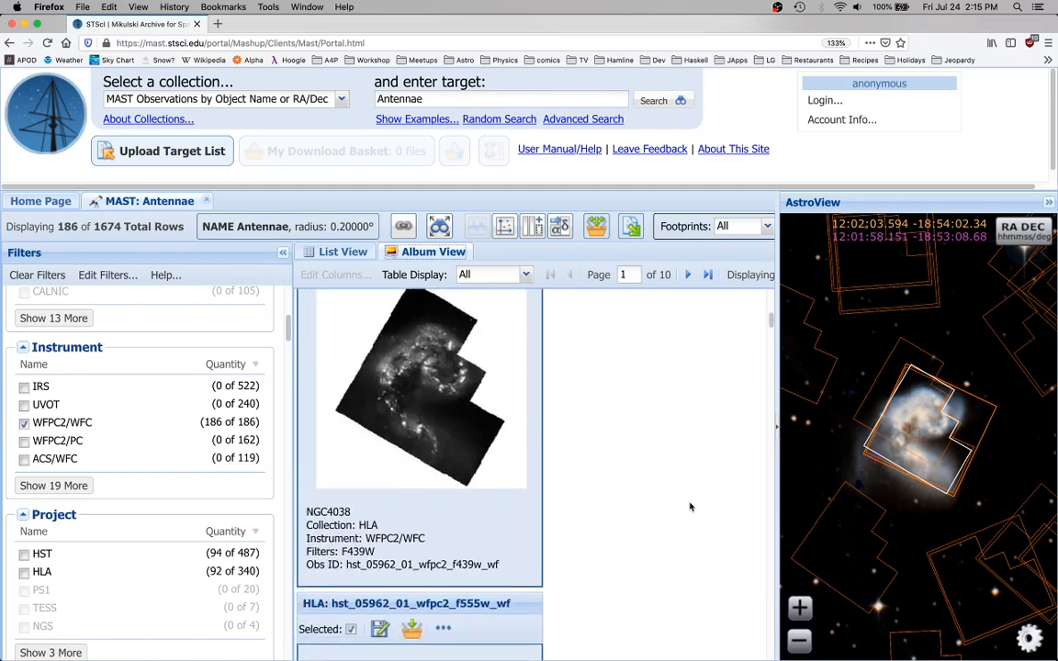
{"action": "scroll", "coordinate": [690, 507], "scroll_direction": "up", "scroll_amount": 5}
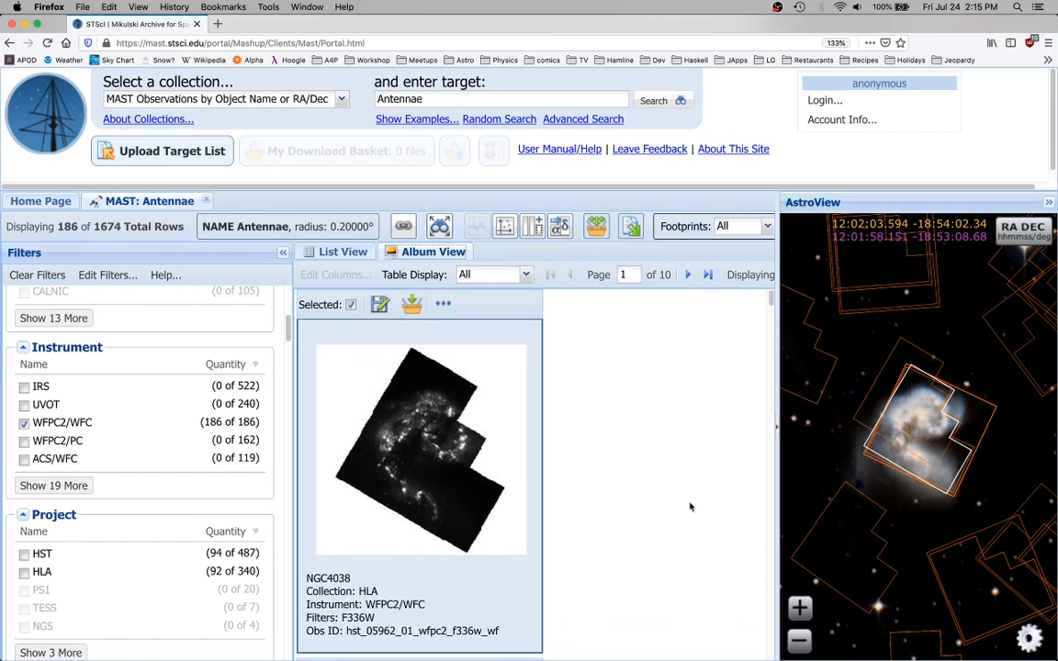
{"action": "scroll", "coordinate": [690, 506], "scroll_direction": "down", "scroll_amount": 3}
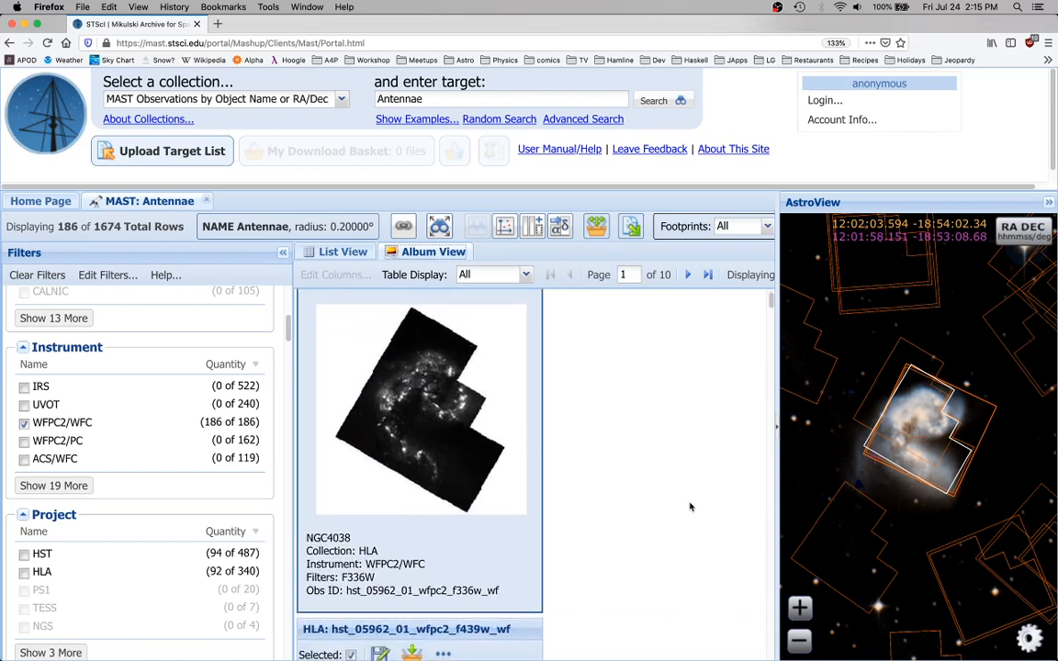
{"action": "scroll", "coordinate": [690, 507], "scroll_direction": "down", "scroll_amount": 1}
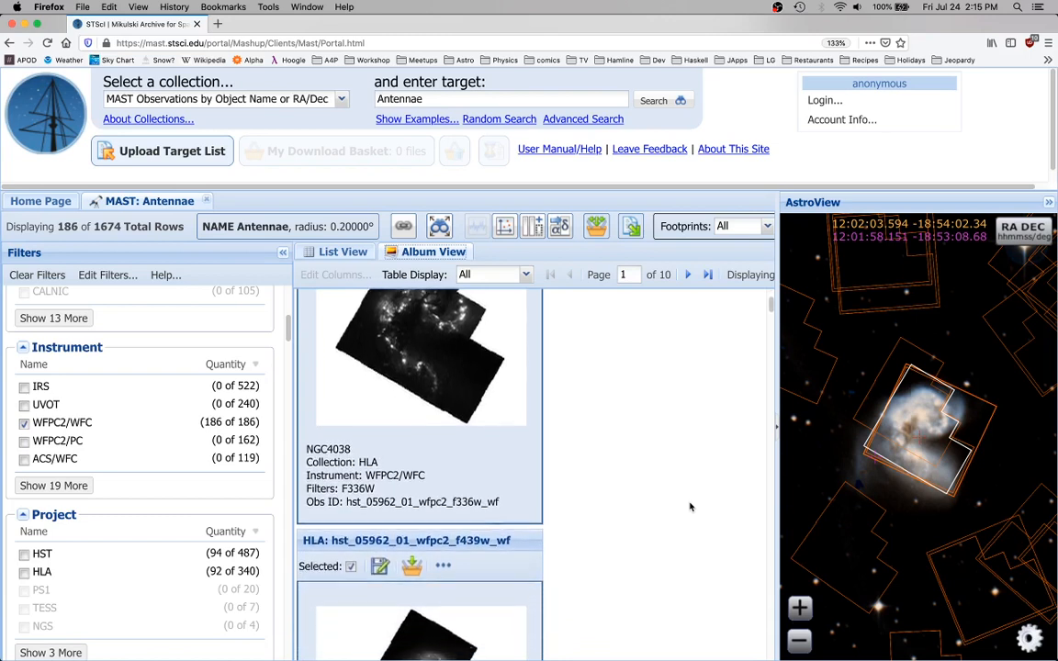
{"action": "scroll", "coordinate": [690, 507], "scroll_direction": "up", "scroll_amount": 3}
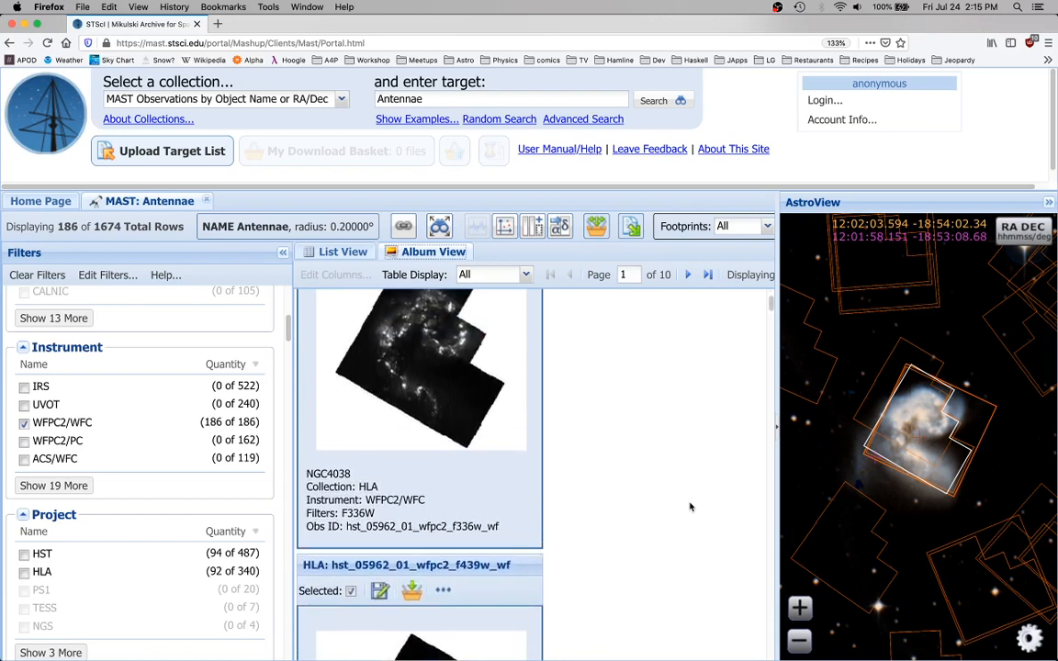
- Examine the filters and previews of the HLA images from F336W through F555W to the F814W;F439W;F336W colour composite
{"action": "scroll", "coordinate": [567, 493], "scroll_direction": "down", "scroll_amount": 2}
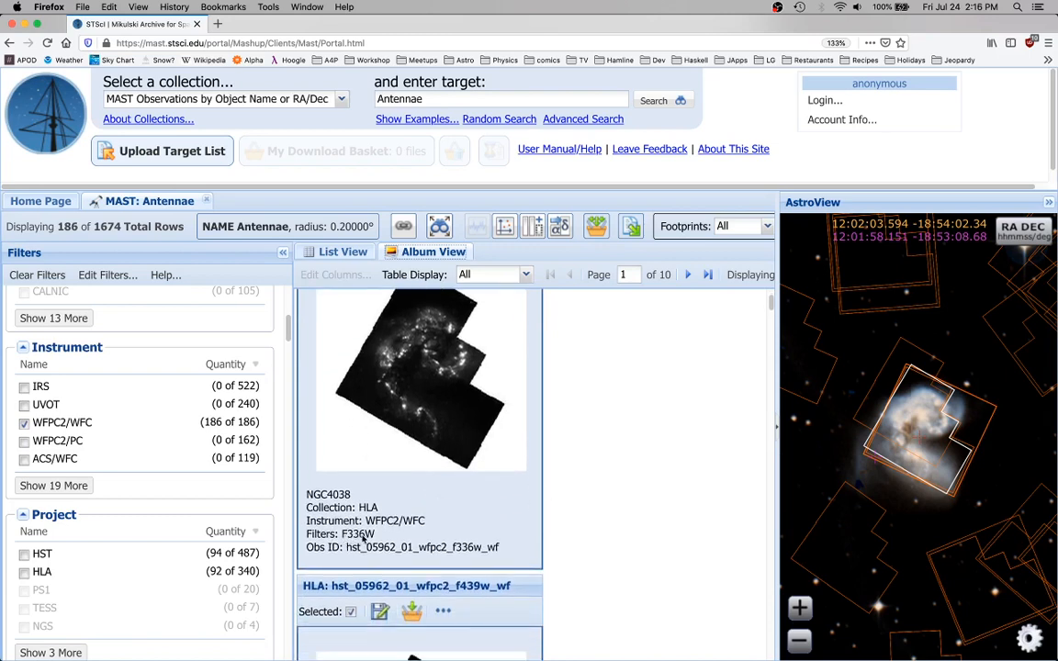
{"action": "scroll", "coordinate": [526, 519], "scroll_direction": "down", "scroll_amount": 2}
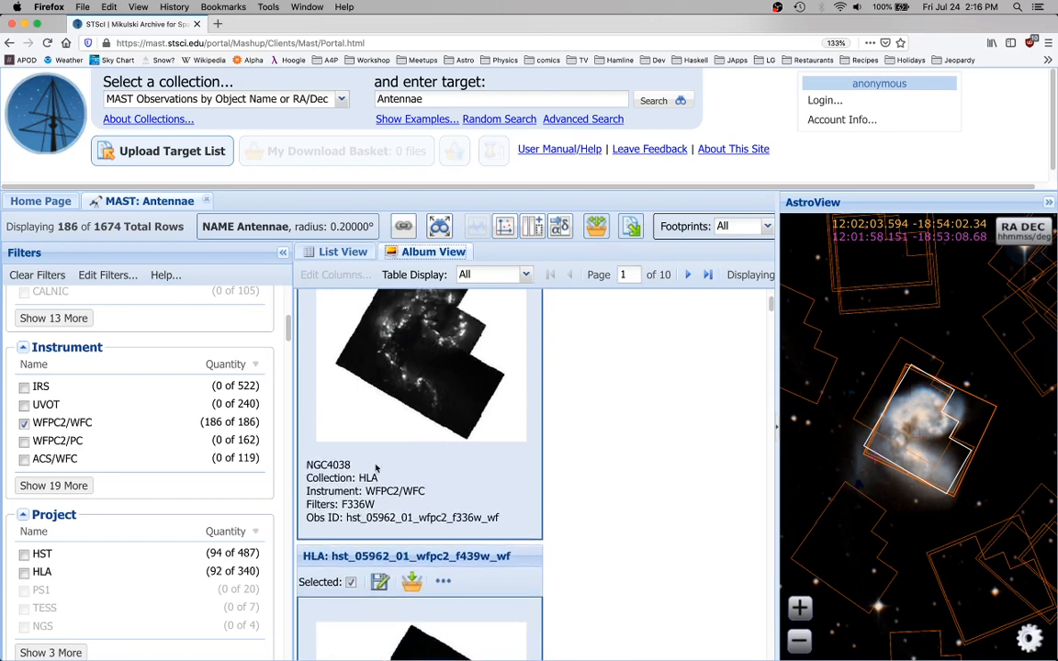
{"action": "scroll", "coordinate": [376, 469], "scroll_direction": "down", "scroll_amount": 3}
{"action": "scroll", "coordinate": [375, 469], "scroll_direction": "down", "scroll_amount": 3}
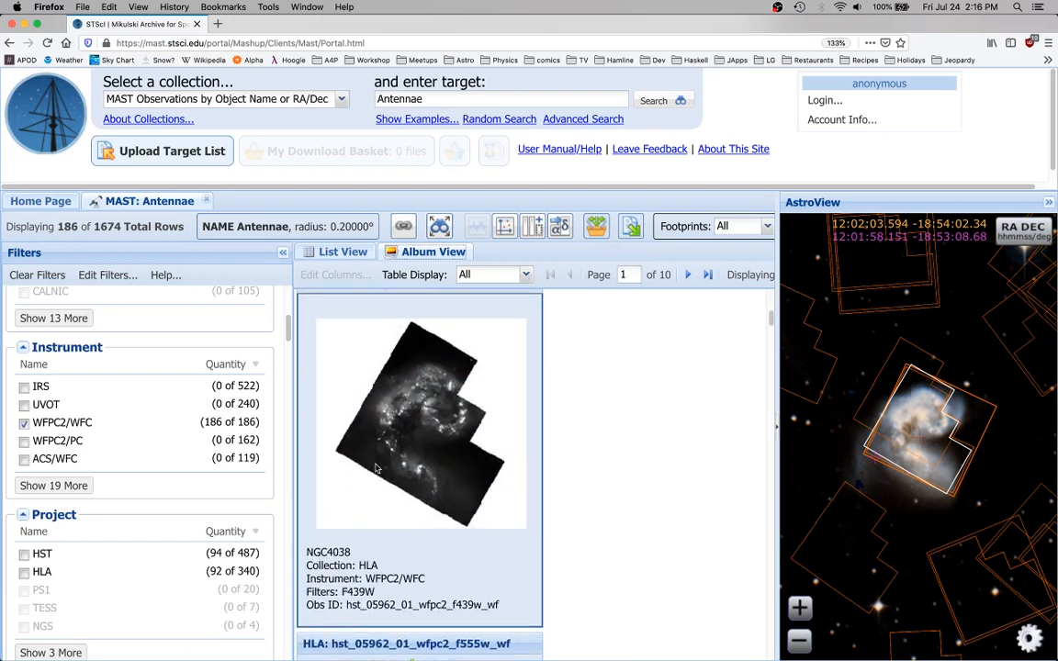
{"action": "scroll", "coordinate": [374, 551], "scroll_direction": "down", "scroll_amount": 6}
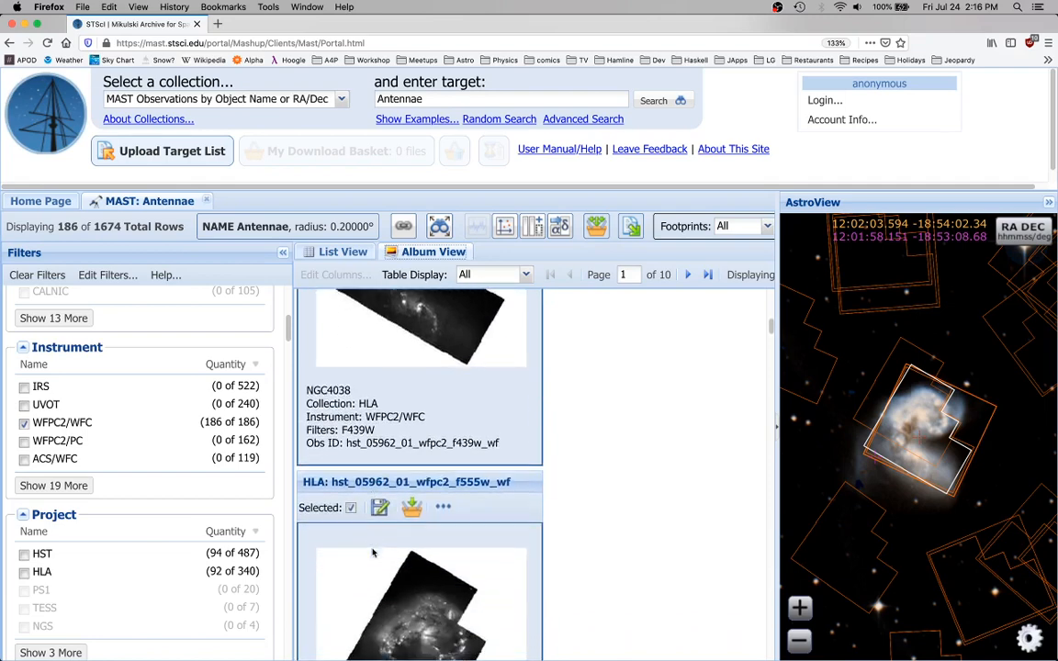
{"action": "scroll", "coordinate": [373, 551], "scroll_direction": "down", "scroll_amount": 6}
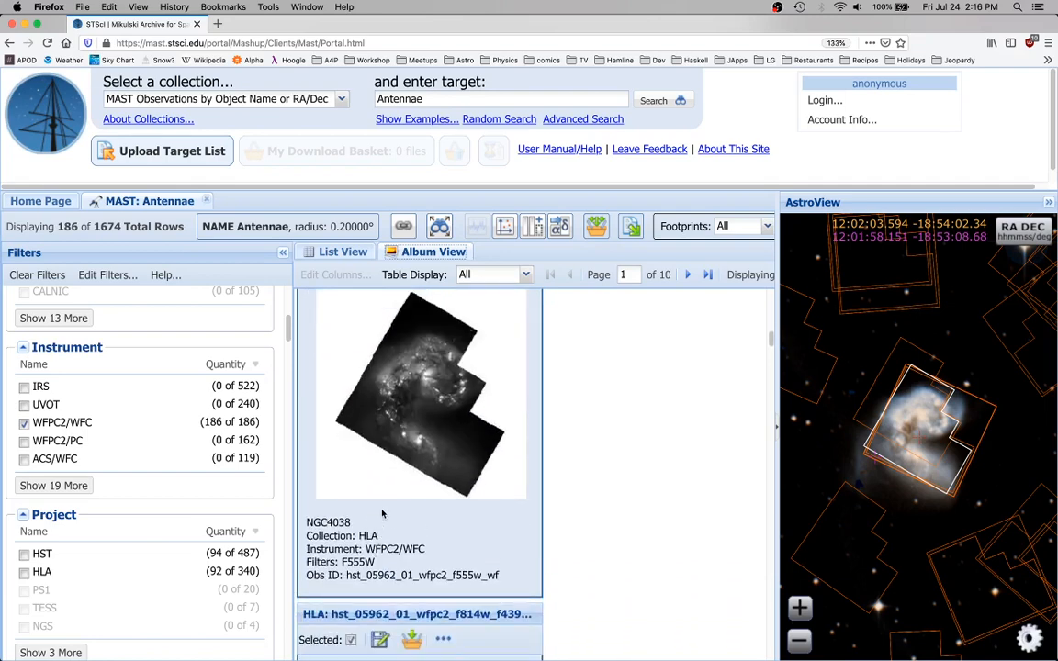
{"action": "scroll", "coordinate": [382, 512], "scroll_direction": "down", "scroll_amount": 5}
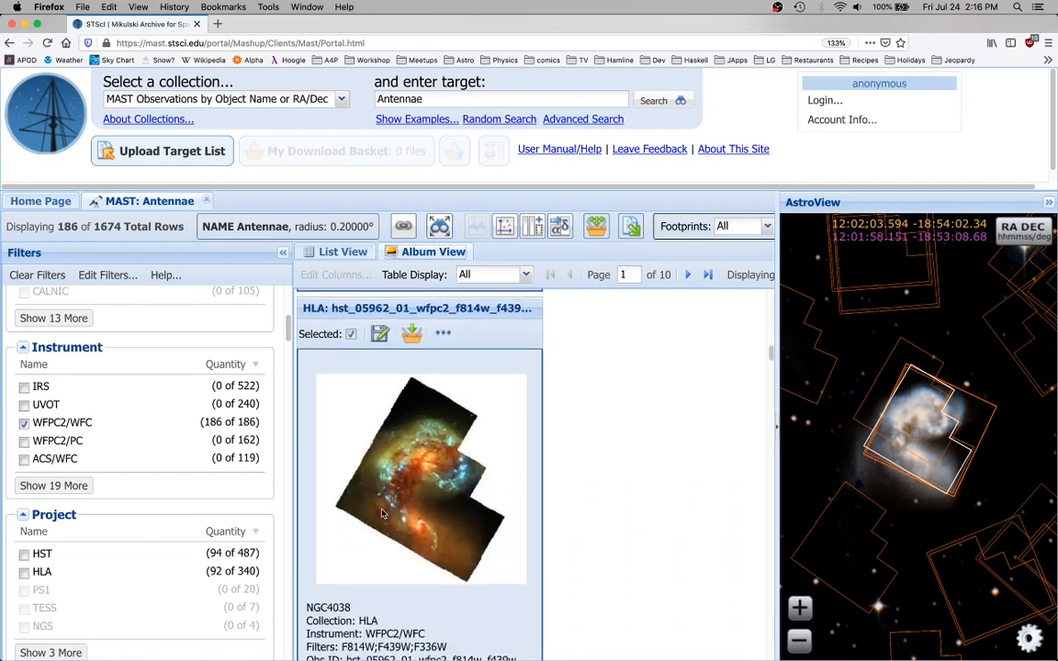
{"action": "scroll", "coordinate": [404, 482], "scroll_direction": "down", "scroll_amount": 1}
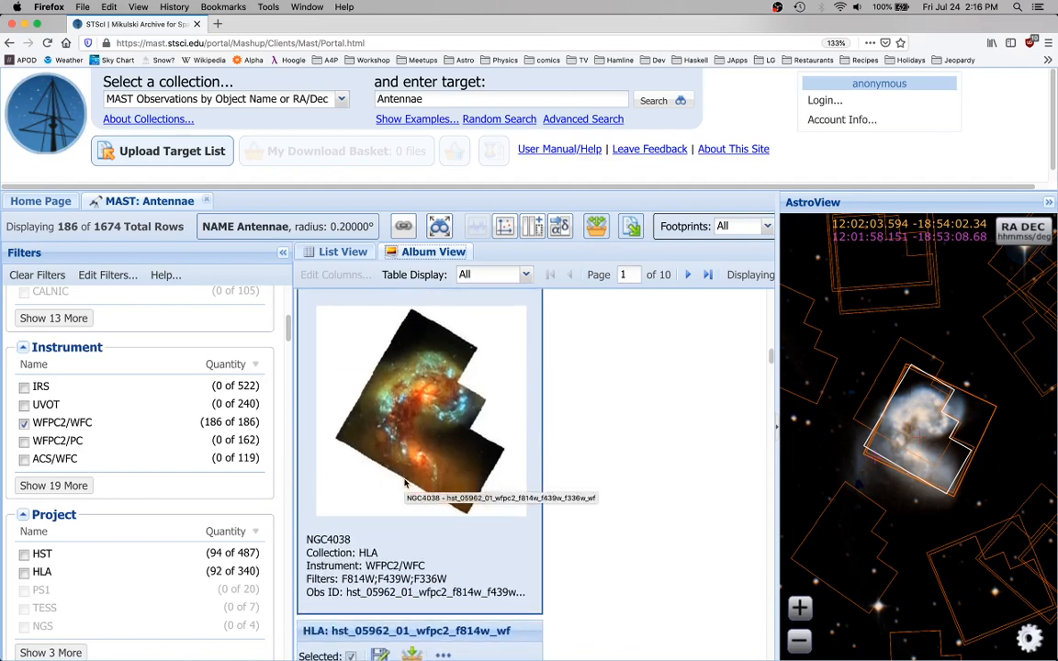
- Examine the album previews and filters of the F814W, DETECTION and F658N;F555W images of NGC4038
{"action": "scroll", "coordinate": [404, 483], "scroll_direction": "down", "scroll_amount": 3}
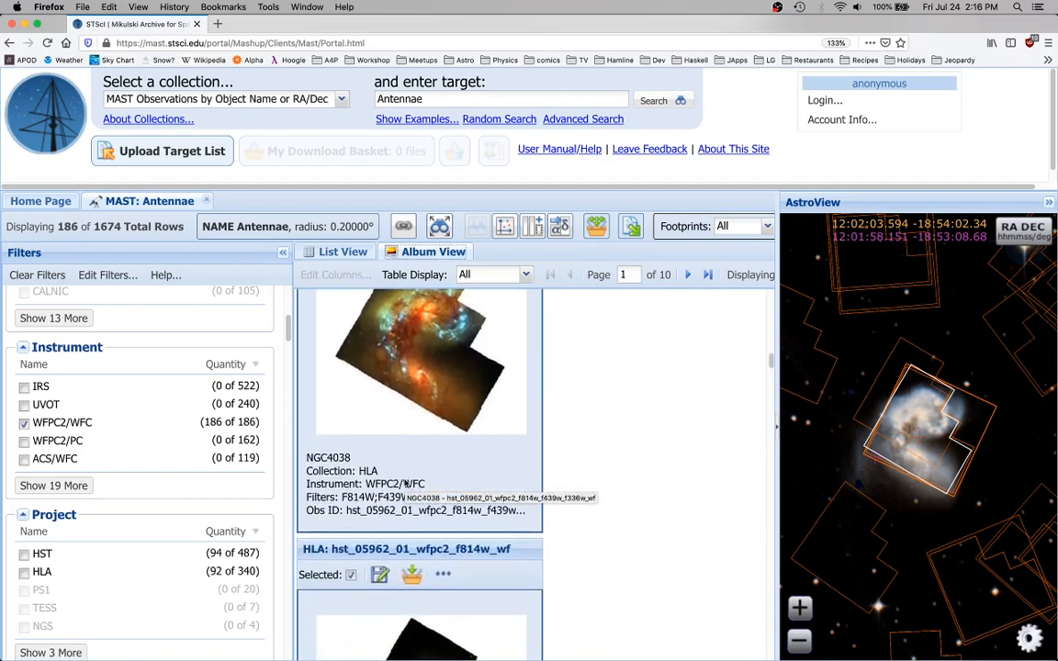
{"action": "scroll", "coordinate": [404, 483], "scroll_direction": "up", "scroll_amount": 1}
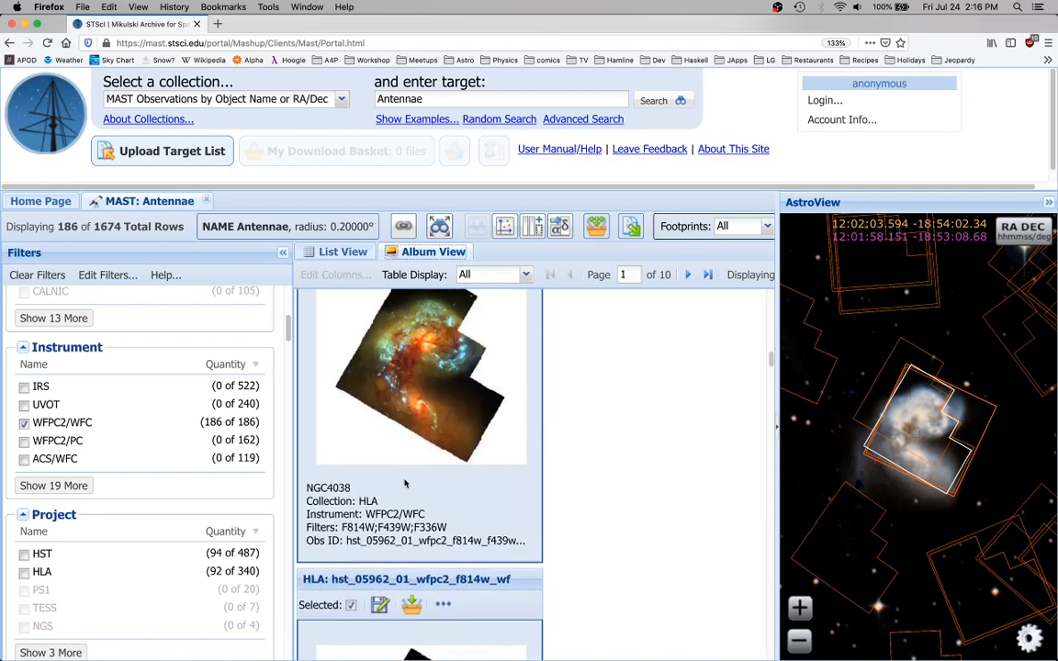
{"action": "scroll", "coordinate": [404, 483], "scroll_direction": "down", "scroll_amount": 4}
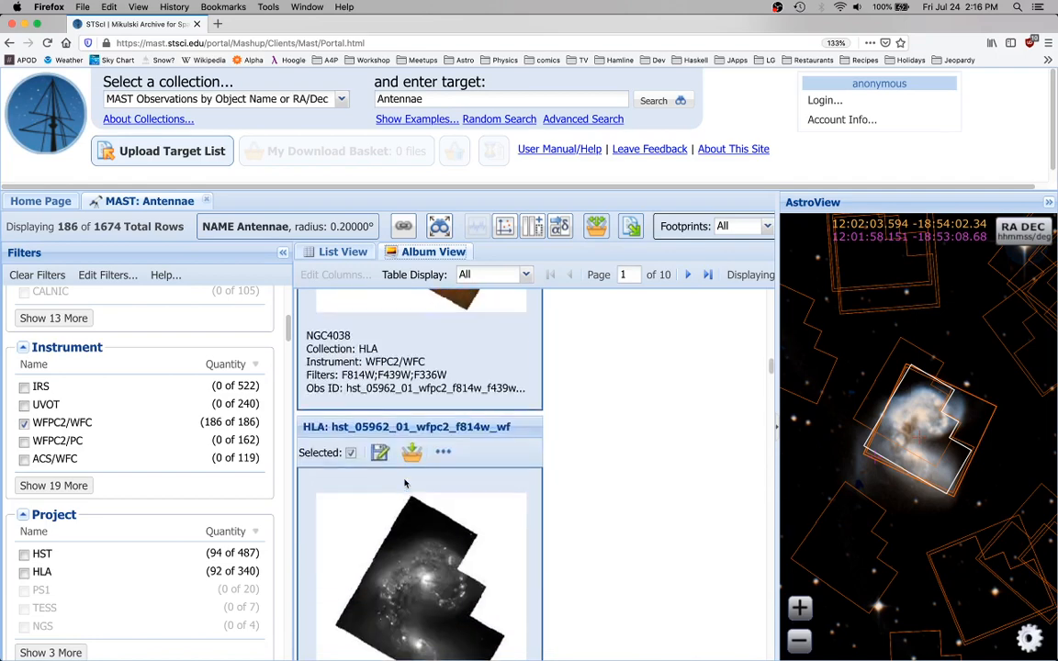
{"action": "scroll", "coordinate": [403, 483], "scroll_direction": "down", "scroll_amount": 5}
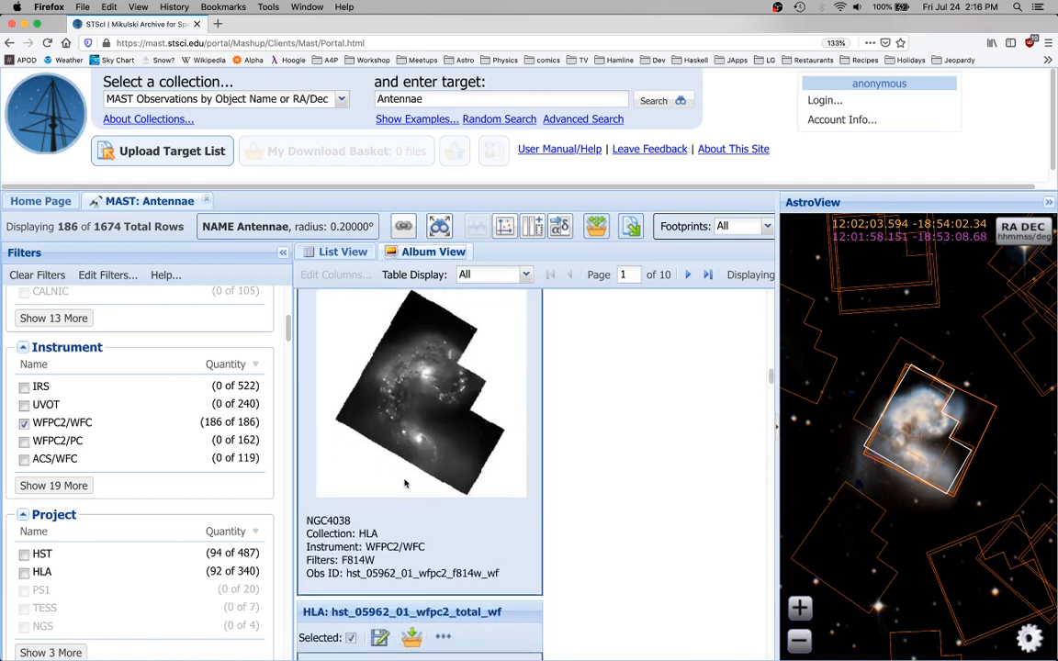
{"action": "scroll", "coordinate": [404, 483], "scroll_direction": "down", "scroll_amount": 5}
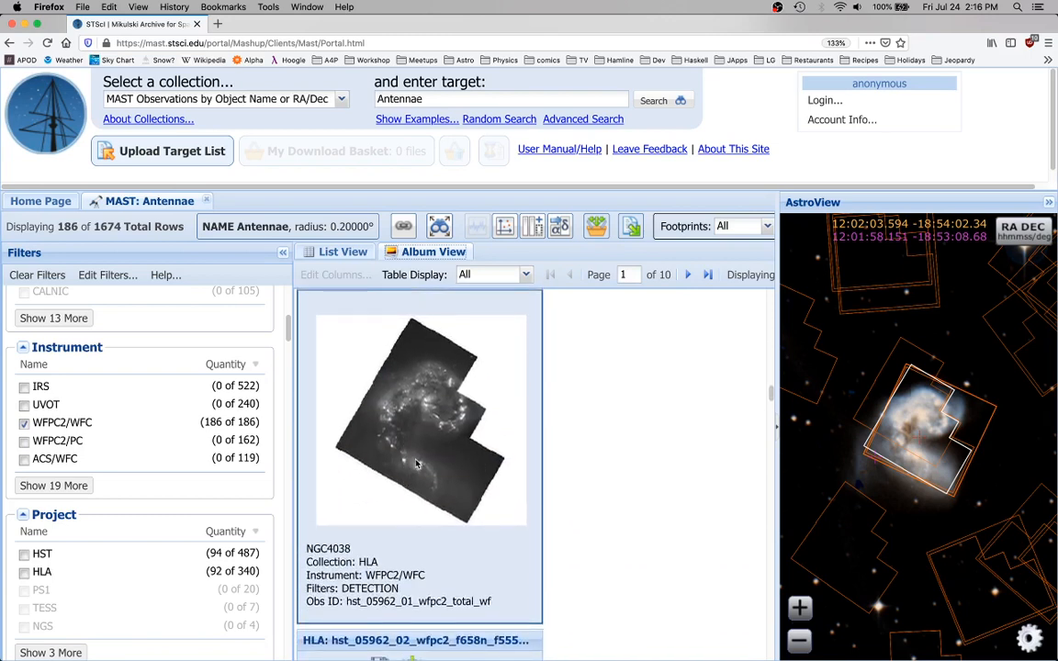
{"action": "scroll", "coordinate": [410, 470], "scroll_direction": "down", "scroll_amount": 1}
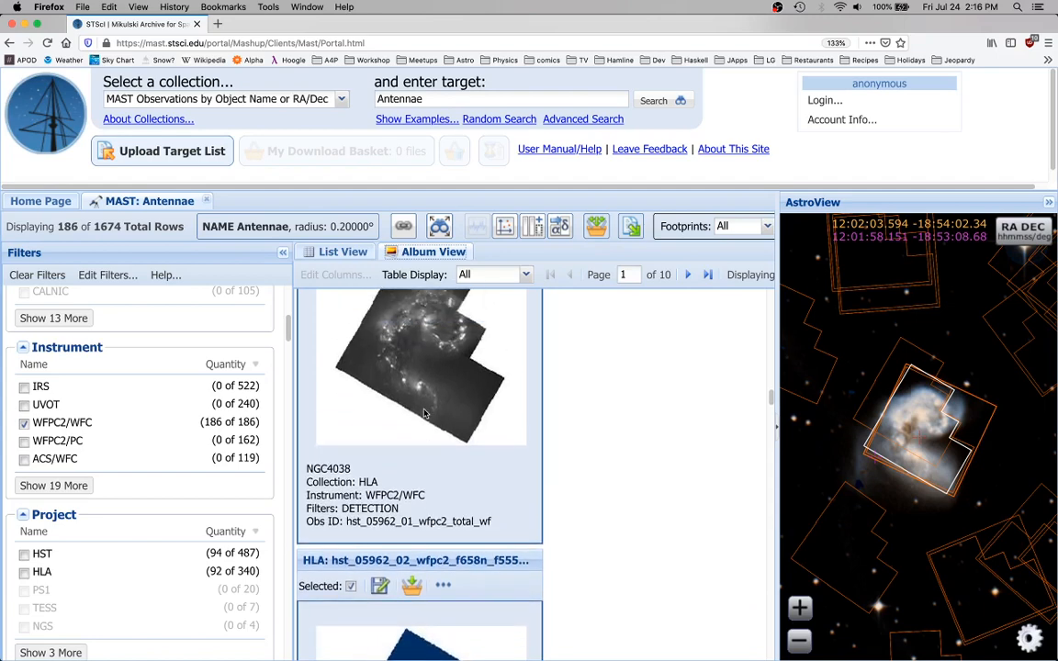
{"action": "scroll", "coordinate": [424, 413], "scroll_direction": "down", "scroll_amount": 5}
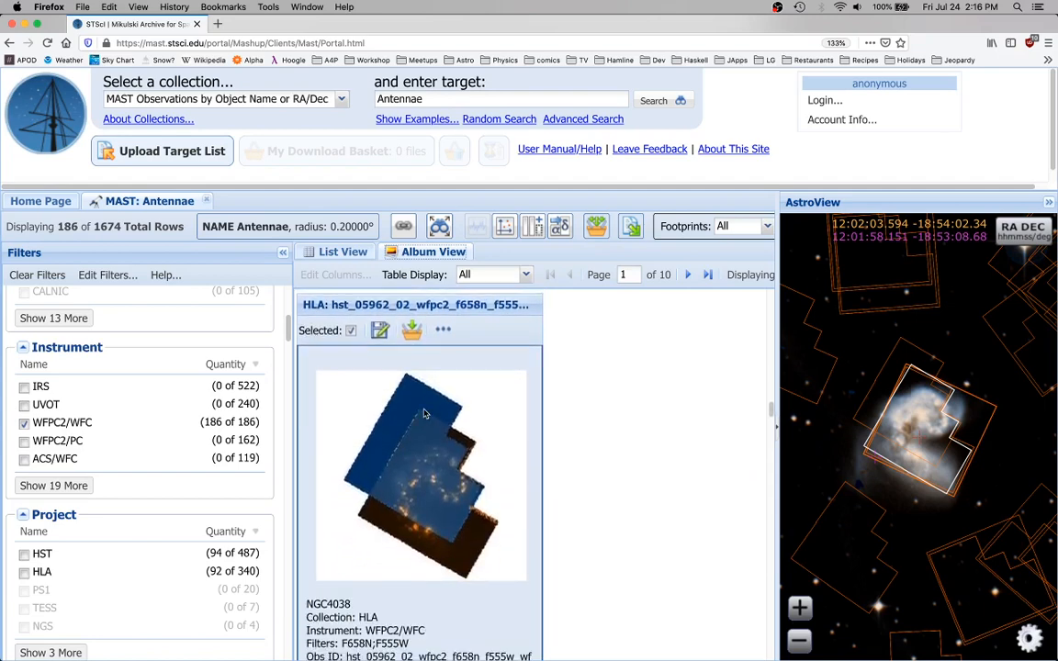
- Go back through the album and compare the single-filter previews of NGC4038 in F336W, F439W, F555W and F814W
{"action": "scroll", "coordinate": [424, 413], "scroll_direction": "down", "scroll_amount": 20}
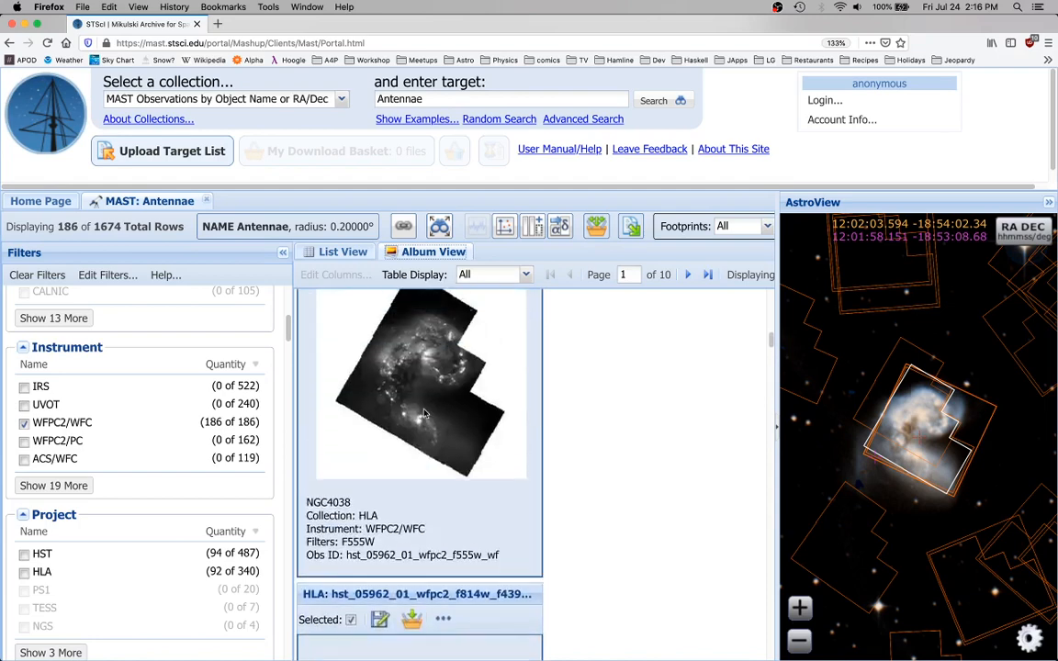
{"action": "scroll", "coordinate": [424, 413], "scroll_direction": "down", "scroll_amount": 15}
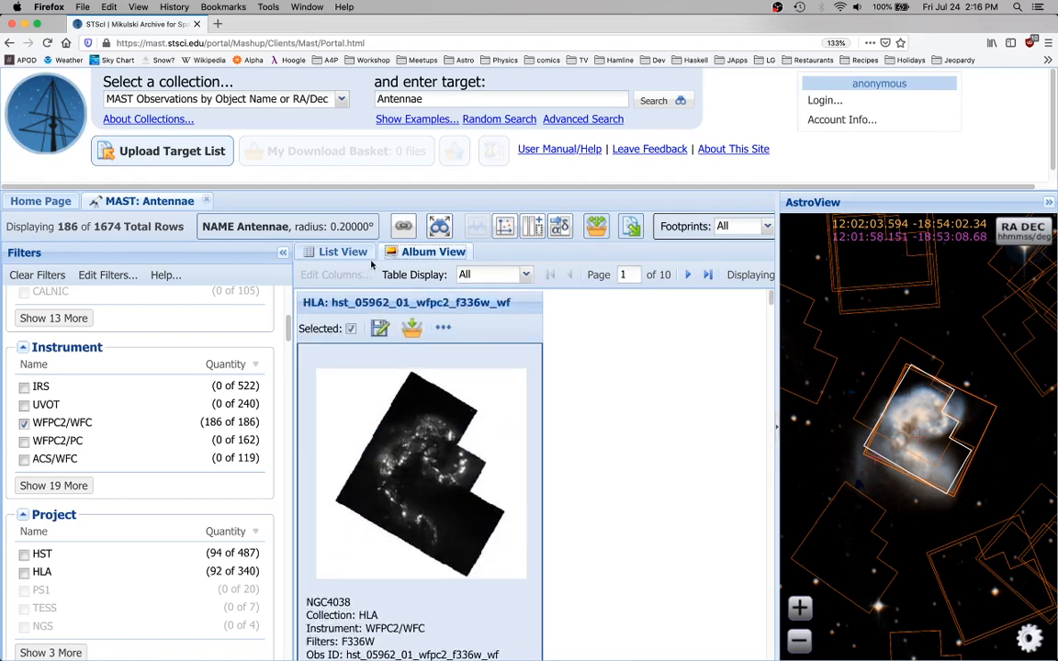
{"action": "scroll", "coordinate": [400, 380], "scroll_direction": "up", "scroll_amount": 1}
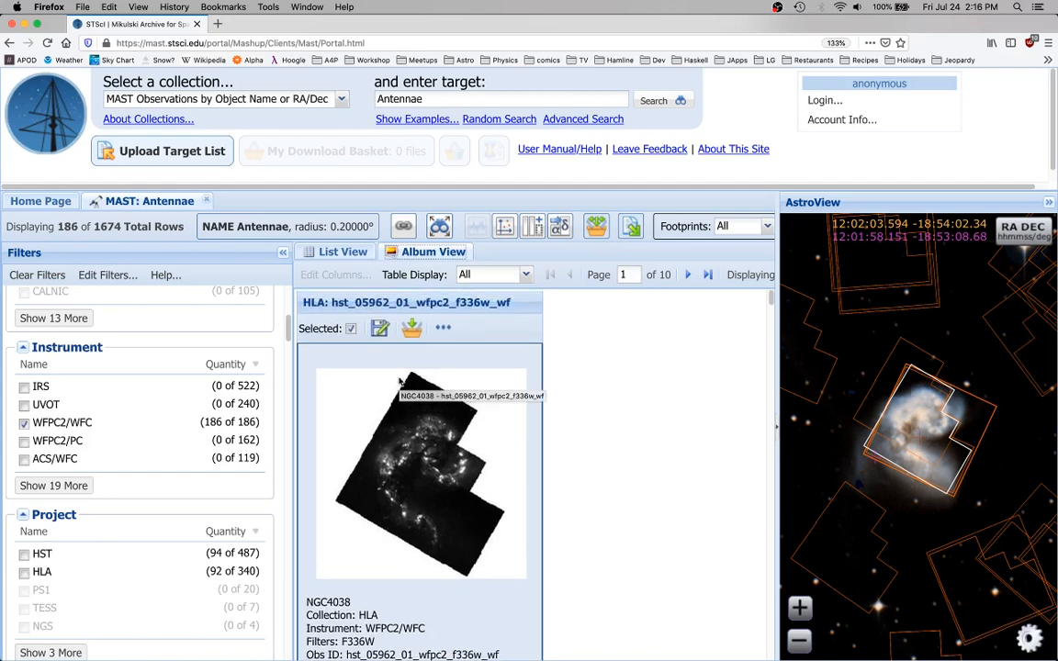
{"action": "scroll", "coordinate": [488, 442], "scroll_direction": "down", "scroll_amount": 2}
{"action": "scroll", "coordinate": [488, 442], "scroll_direction": "up", "scroll_amount": 2}
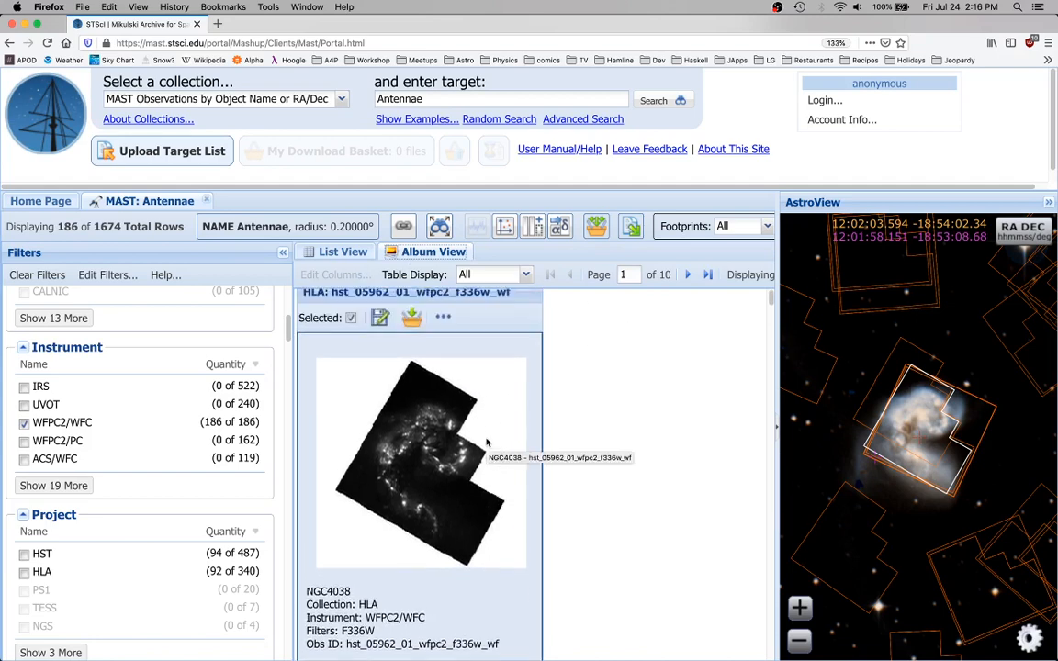
{"action": "scroll", "coordinate": [488, 443], "scroll_direction": "down", "scroll_amount": 2}
{"action": "scroll", "coordinate": [487, 442], "scroll_direction": "up", "scroll_amount": 2}
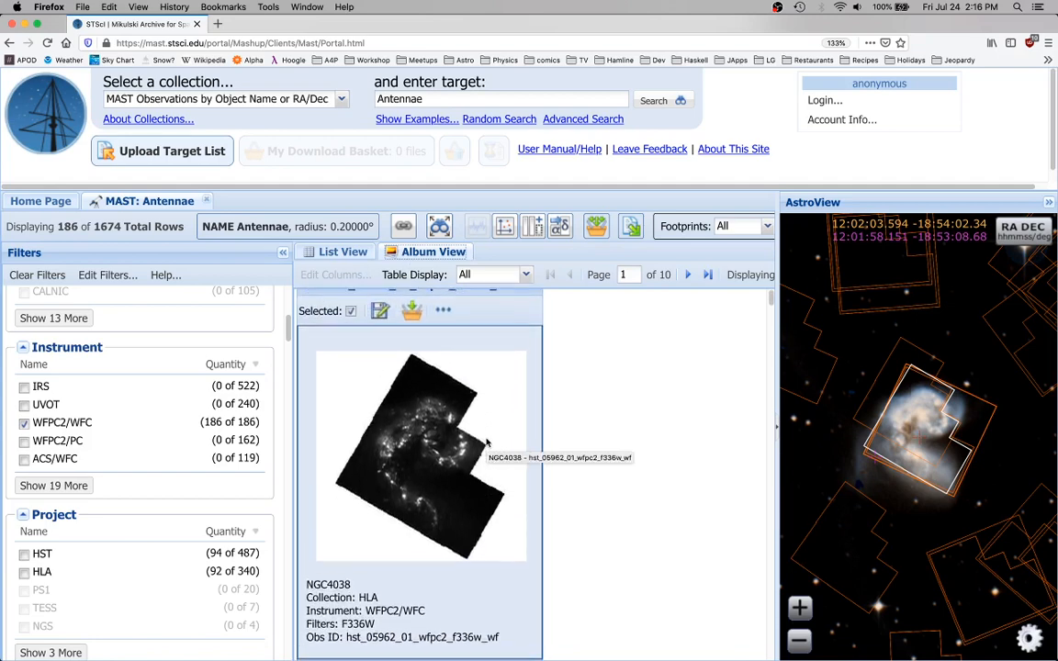
{"action": "scroll", "coordinate": [488, 442], "scroll_direction": "down", "scroll_amount": 5}
{"action": "scroll", "coordinate": [488, 442], "scroll_direction": "up", "scroll_amount": 2}
{"action": "scroll", "coordinate": [487, 443], "scroll_direction": "down", "scroll_amount": 8}
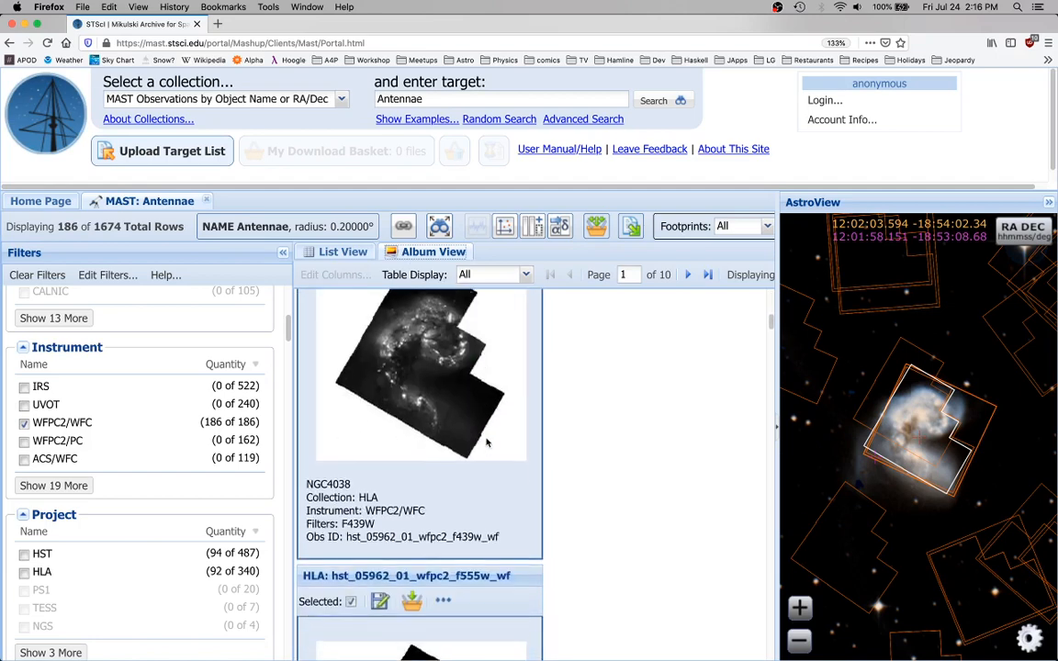
{"action": "scroll", "coordinate": [487, 442], "scroll_direction": "down", "scroll_amount": 10}
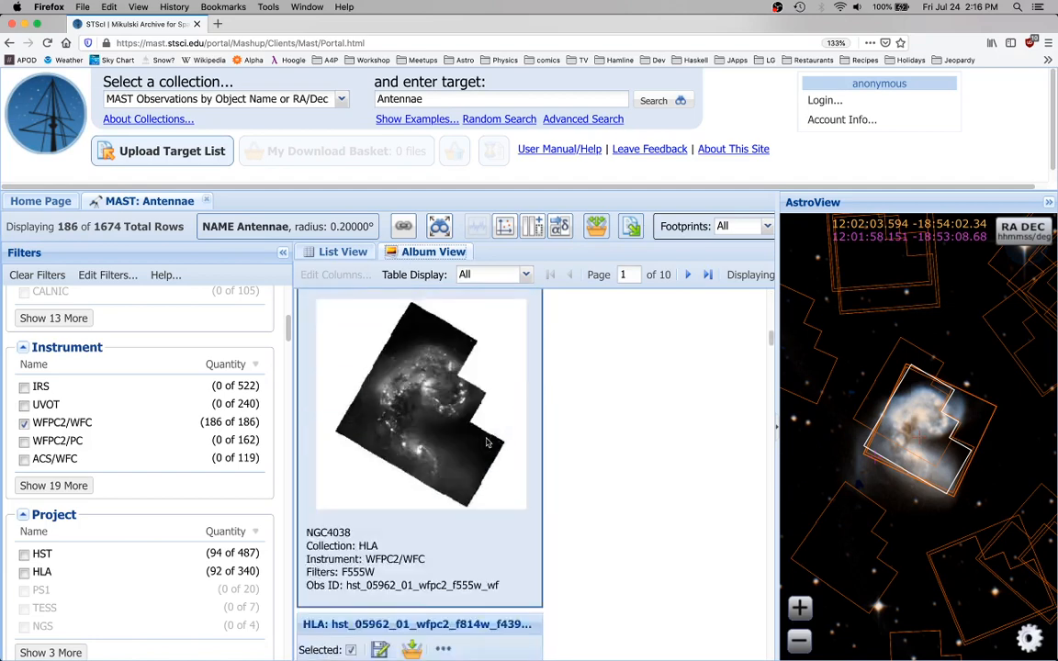
{"action": "scroll", "coordinate": [487, 443], "scroll_direction": "down", "scroll_amount": 10}
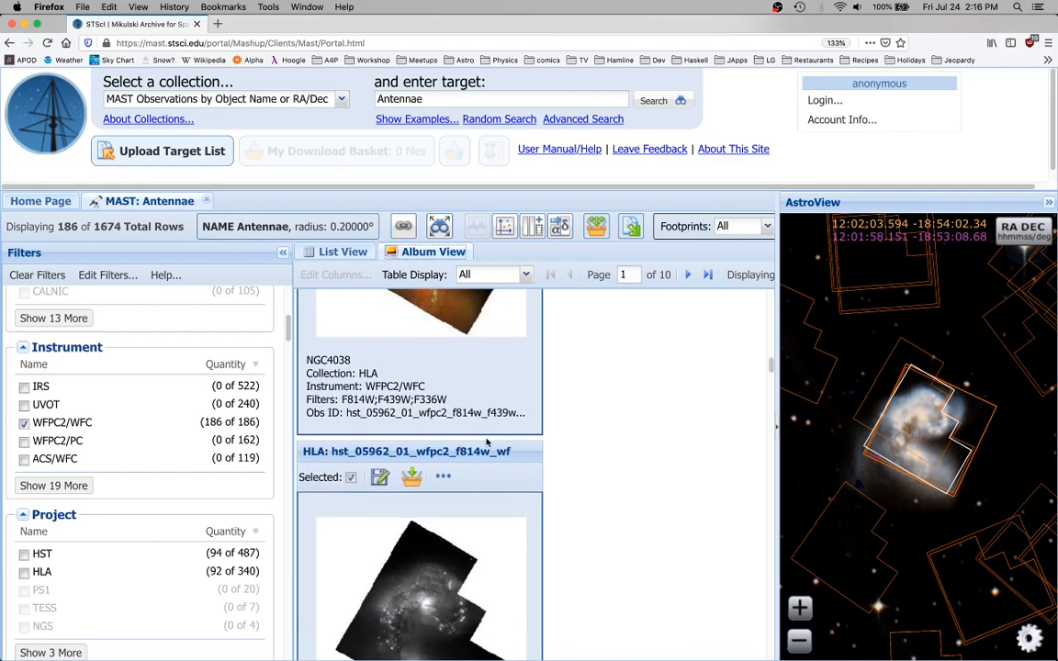
{"action": "scroll", "coordinate": [487, 442], "scroll_direction": "down", "scroll_amount": 3}
{"action": "scroll", "coordinate": [488, 442], "scroll_direction": "up", "scroll_amount": 2}
{"action": "scroll", "coordinate": [488, 443], "scroll_direction": "down", "scroll_amount": 10}
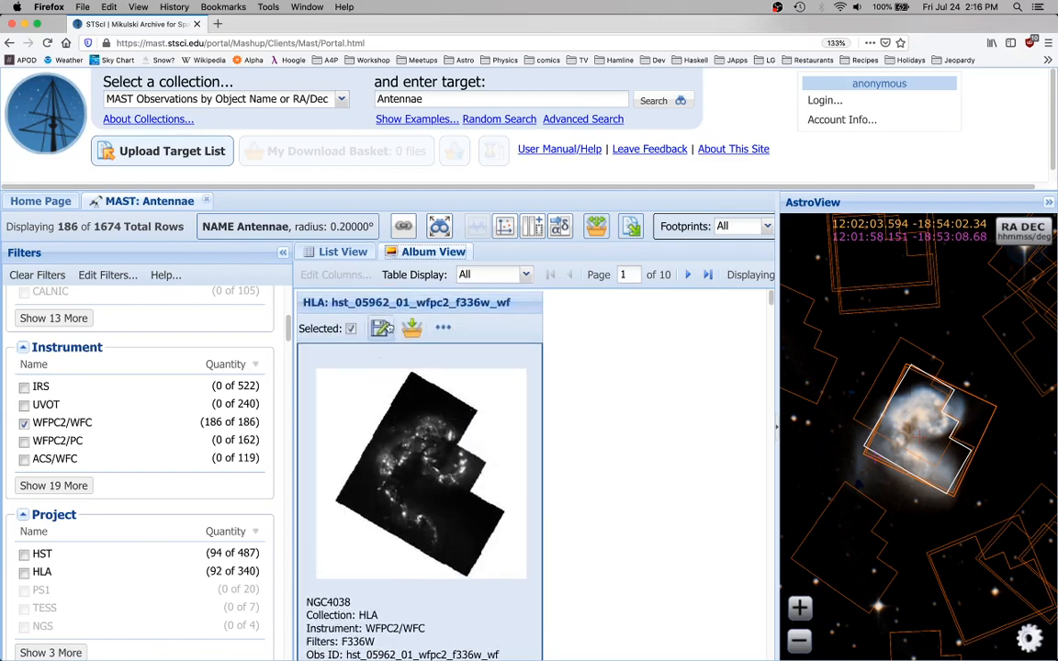
- Show the observations as a list and widen the Filters column so that the combined filter names are readable
{"action": "left_click", "coordinate": [347, 253]}
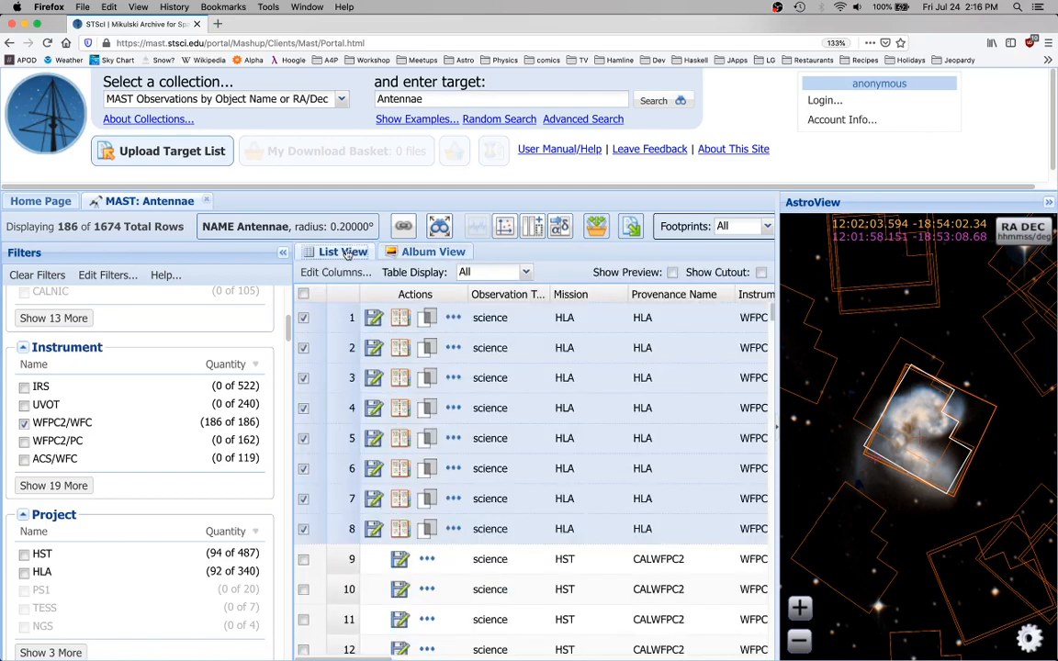
{"action": "scroll", "coordinate": [468, 404], "scroll_direction": "right", "scroll_amount": 3}
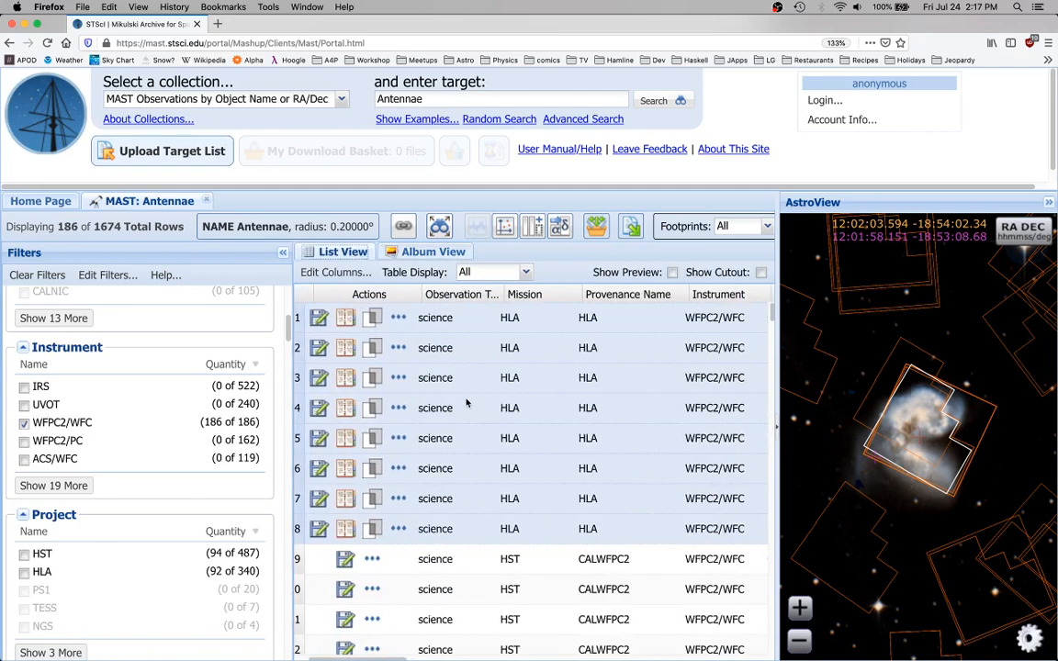
{"action": "scroll", "coordinate": [466, 403], "scroll_direction": "right", "scroll_amount": 5}
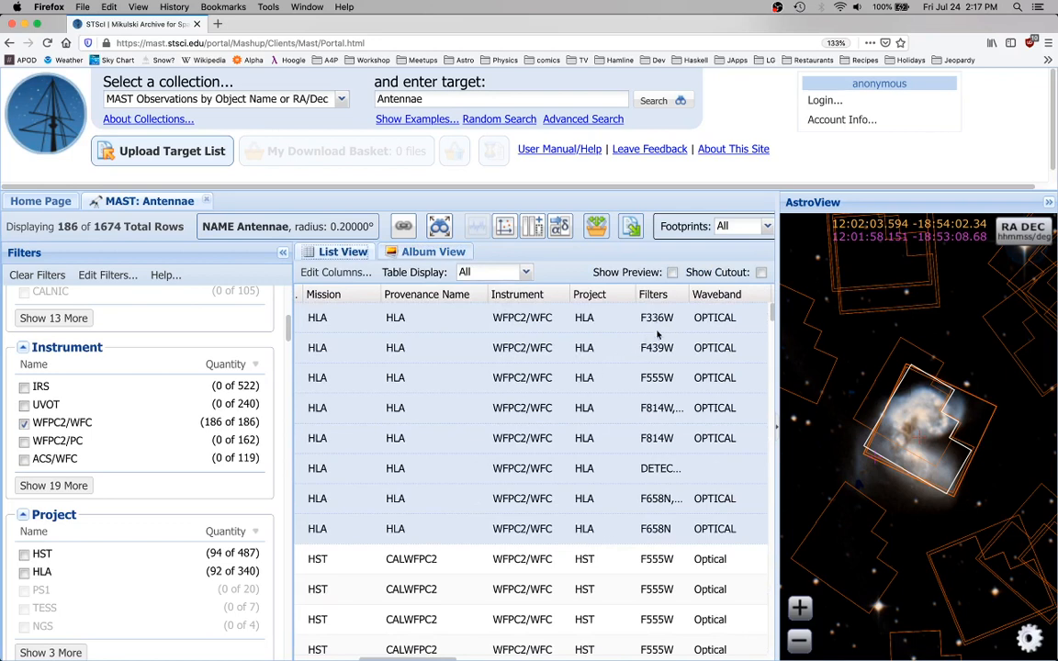
{"action": "left_click", "coordinate": [603, 350]}
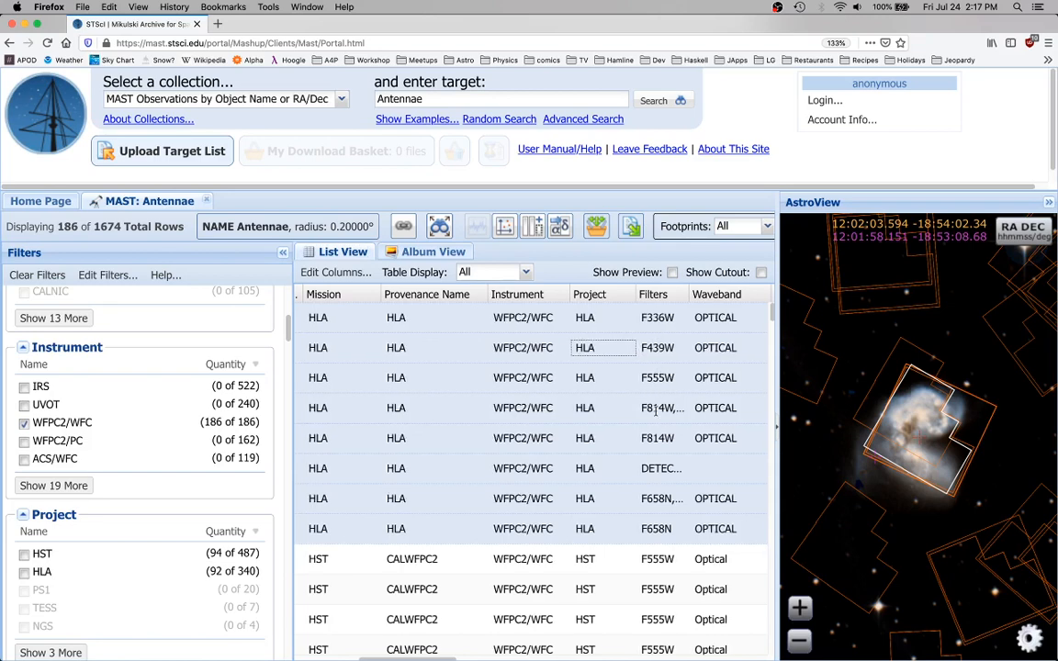
{"action": "scroll", "coordinate": [655, 410], "scroll_direction": "left", "scroll_amount": 5}
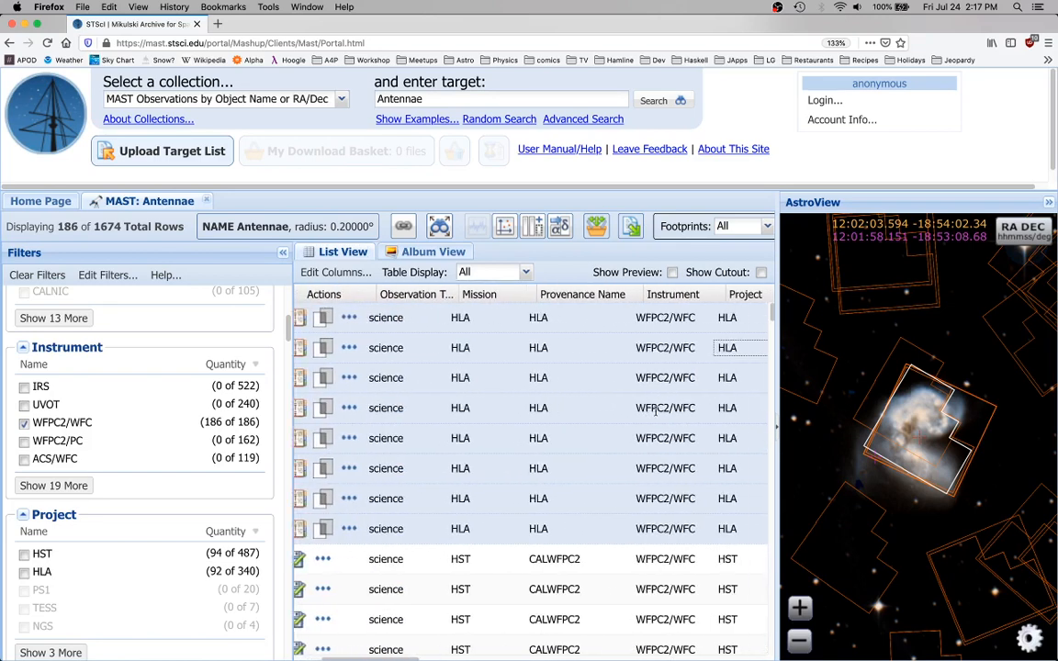
{"action": "scroll", "coordinate": [654, 410], "scroll_direction": "right", "scroll_amount": 5}
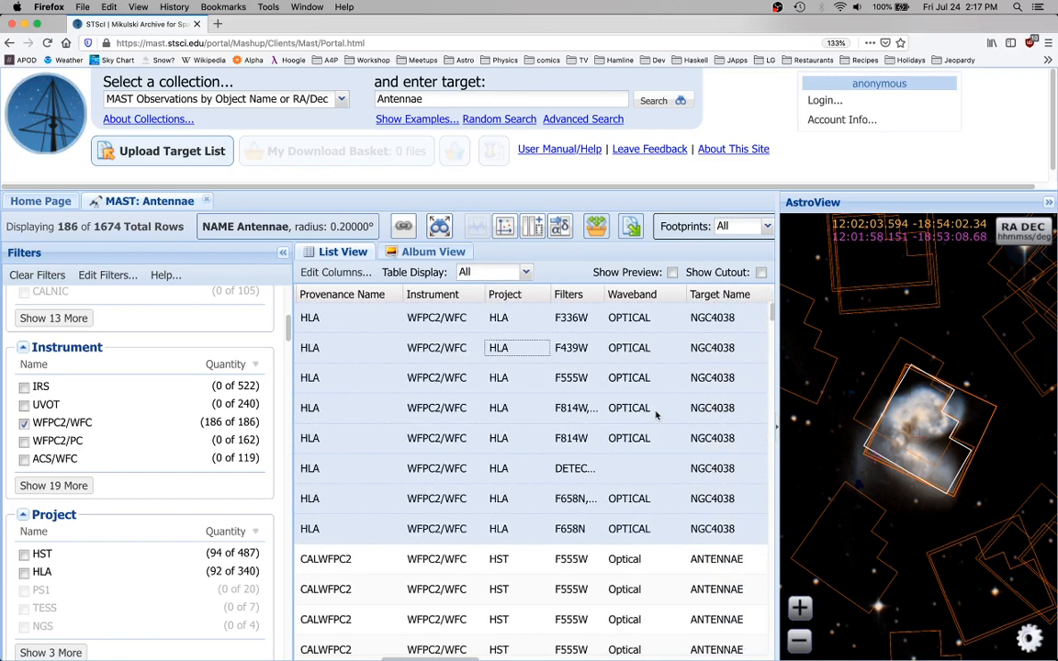
{"action": "scroll", "coordinate": [656, 415], "scroll_direction": "right", "scroll_amount": 1}
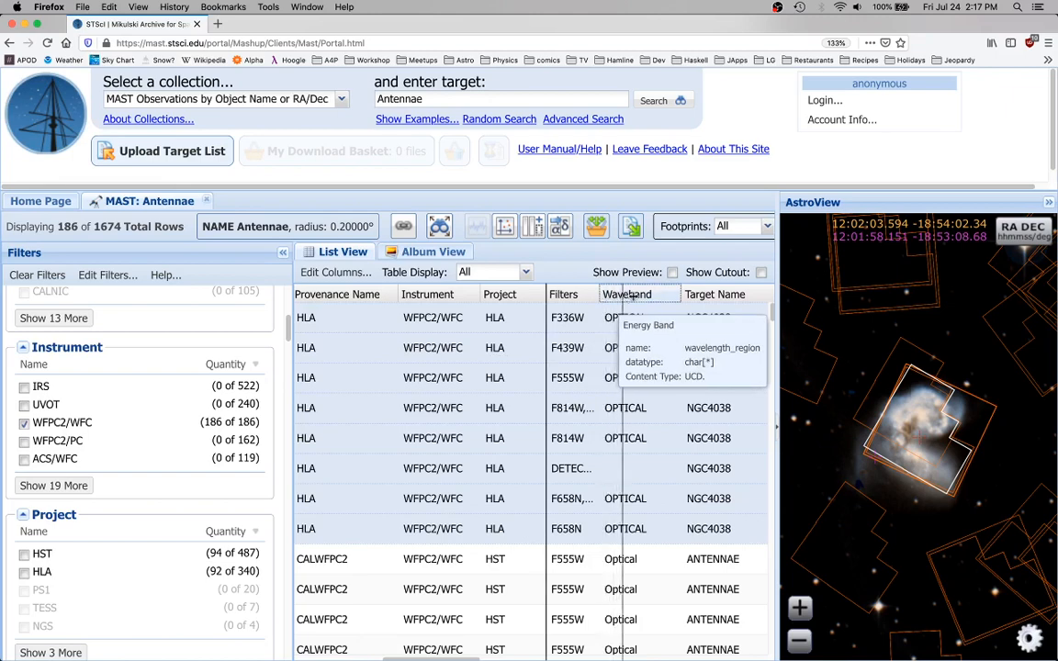
{"action": "left_click_drag", "start_coordinate": [632, 296], "coordinate": [636, 303]}
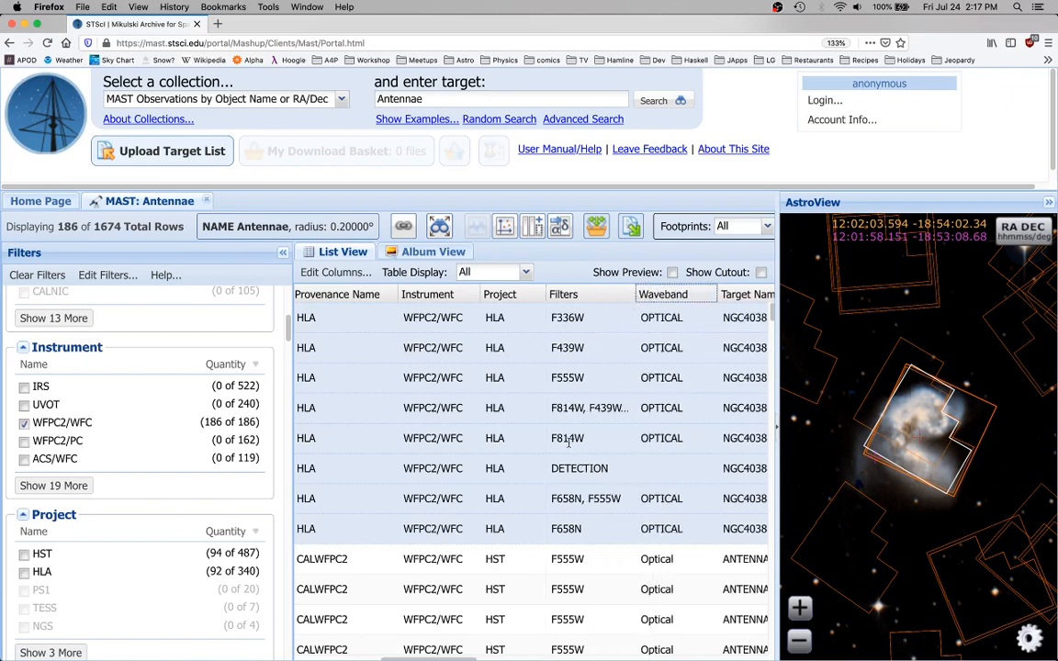
- Deselect observations 2, 4, 6, 7 and 8, keeping only the HLA images in F336W, F555W and F814W selected
{"action": "scroll", "coordinate": [569, 441], "scroll_direction": "left", "scroll_amount": 6}
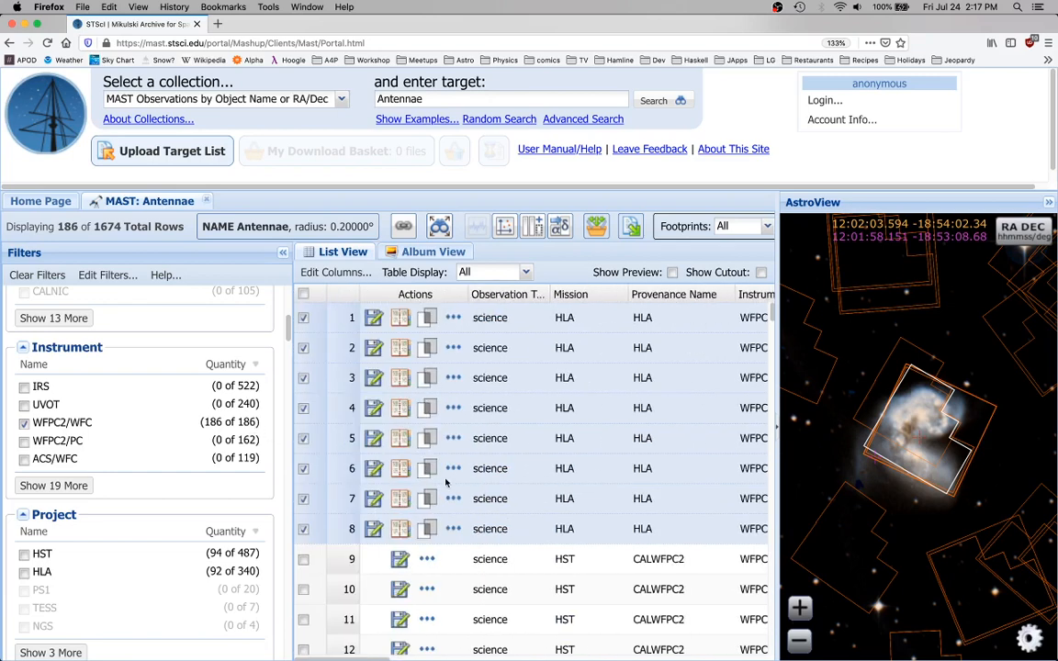
{"action": "left_click", "coordinate": [303, 351]}
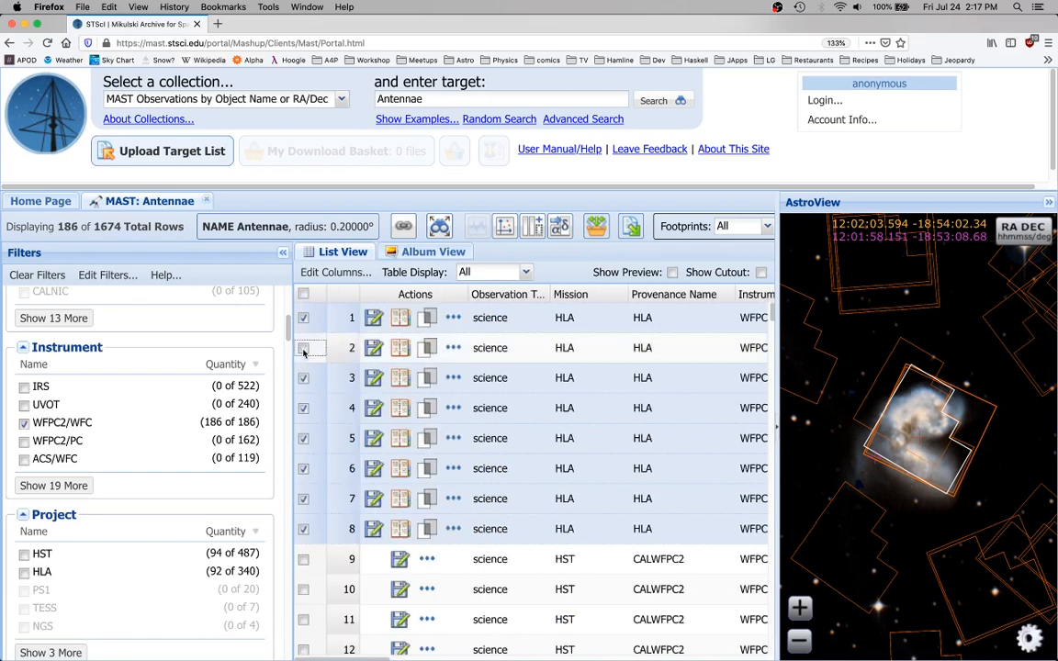
{"action": "left_click", "coordinate": [303, 408]}
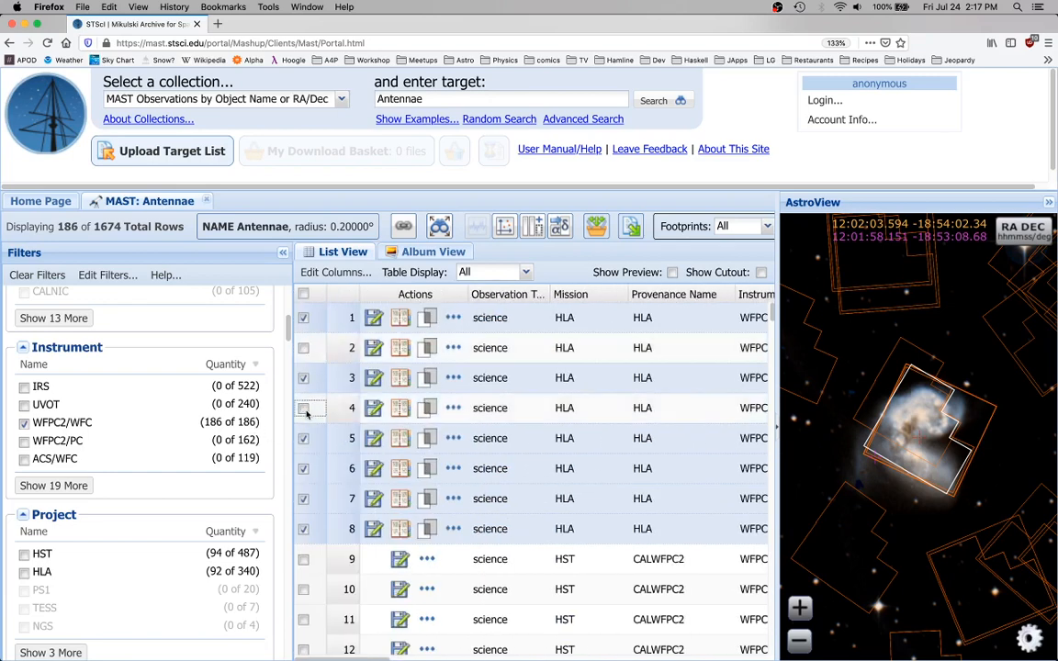
{"action": "left_click", "coordinate": [303, 468]}
{"action": "left_click", "coordinate": [304, 499]}
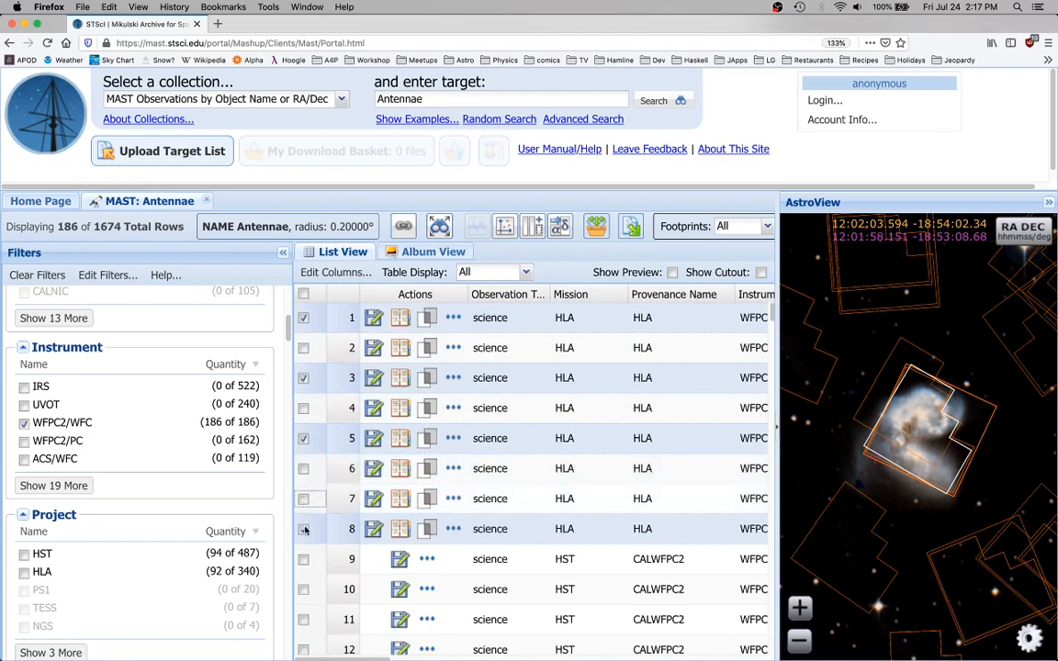
{"action": "left_click", "coordinate": [303, 528]}
{"action": "scroll", "coordinate": [349, 500], "scroll_direction": "right", "scroll_amount": 6}
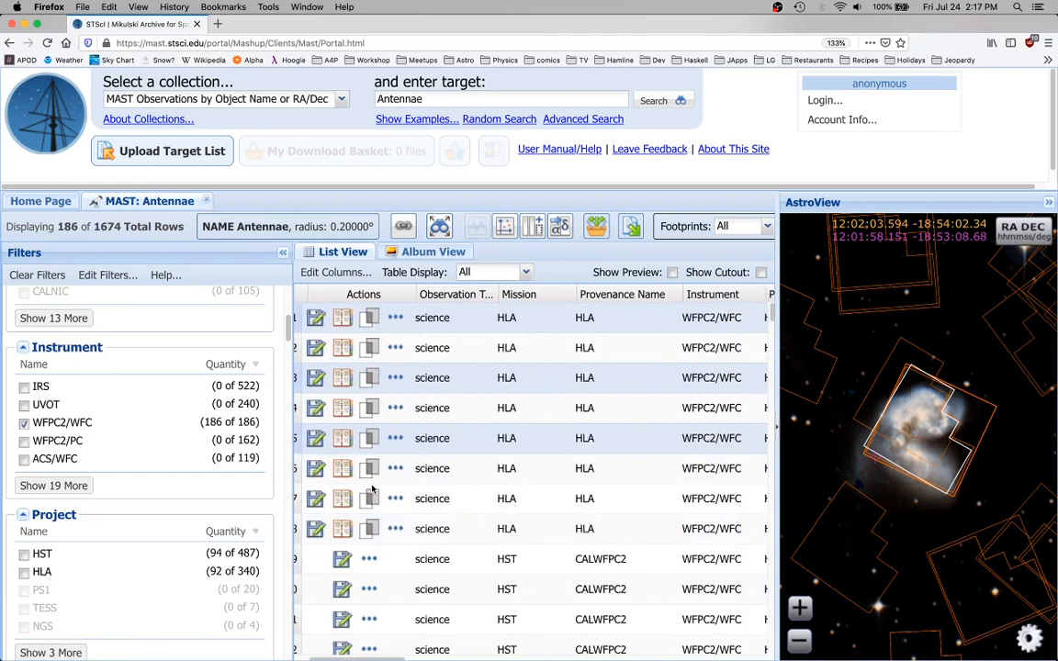
{"action": "scroll", "coordinate": [372, 490], "scroll_direction": "right", "scroll_amount": 1}
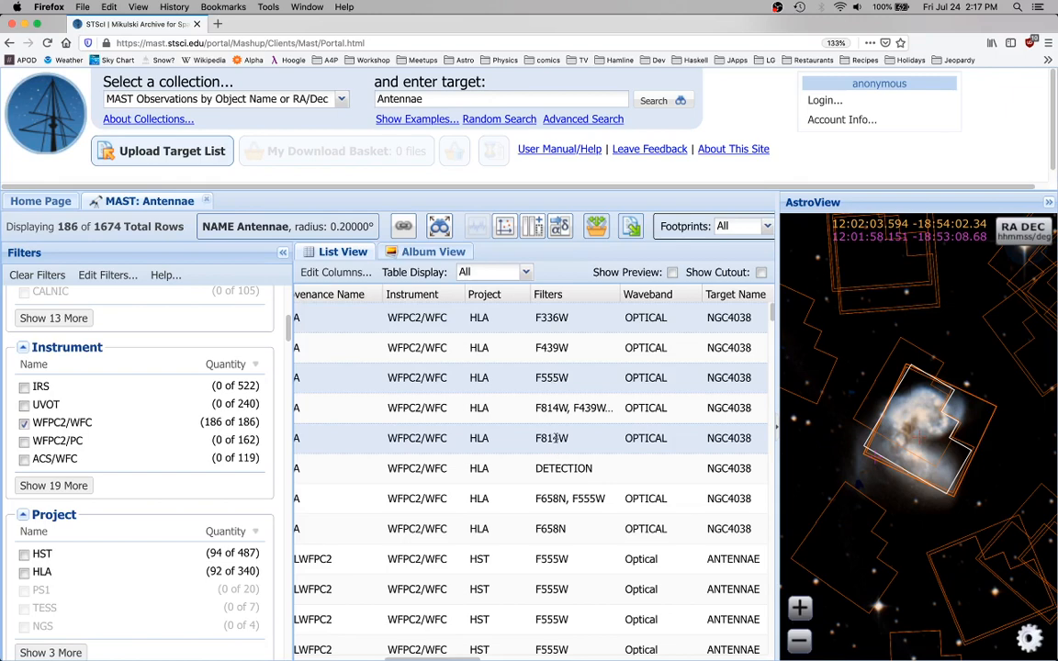
- Add the data products of the three selected HLA observations to the download basket
{"action": "scroll", "coordinate": [555, 443], "scroll_direction": "left", "scroll_amount": 5}
{"action": "scroll", "coordinate": [554, 438], "scroll_direction": "left", "scroll_amount": 3}
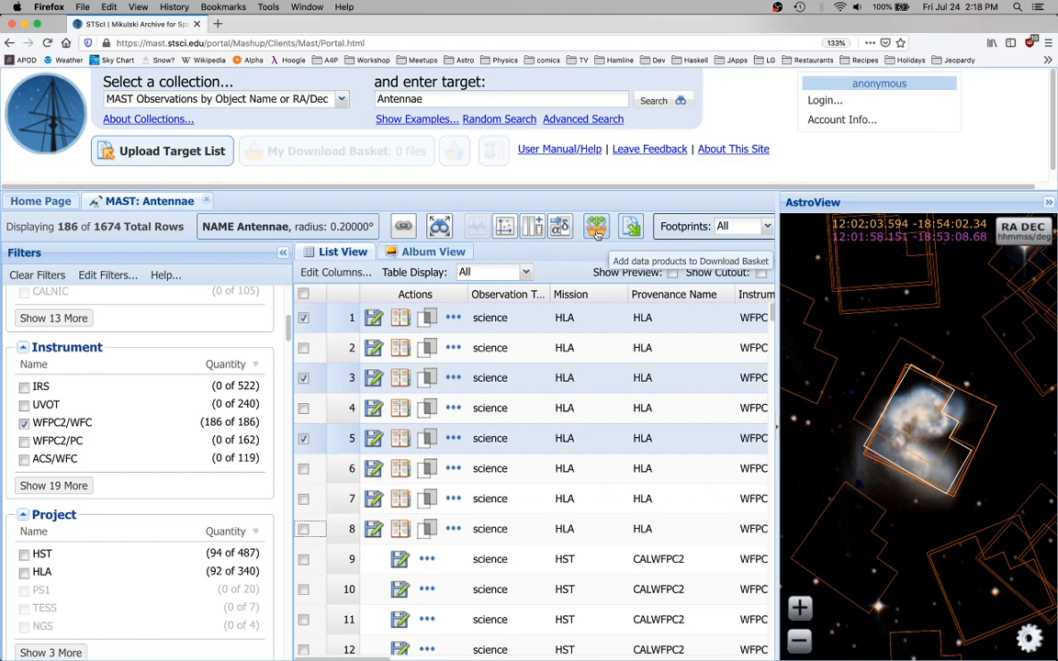
{"action": "left_click", "coordinate": [596, 229]}
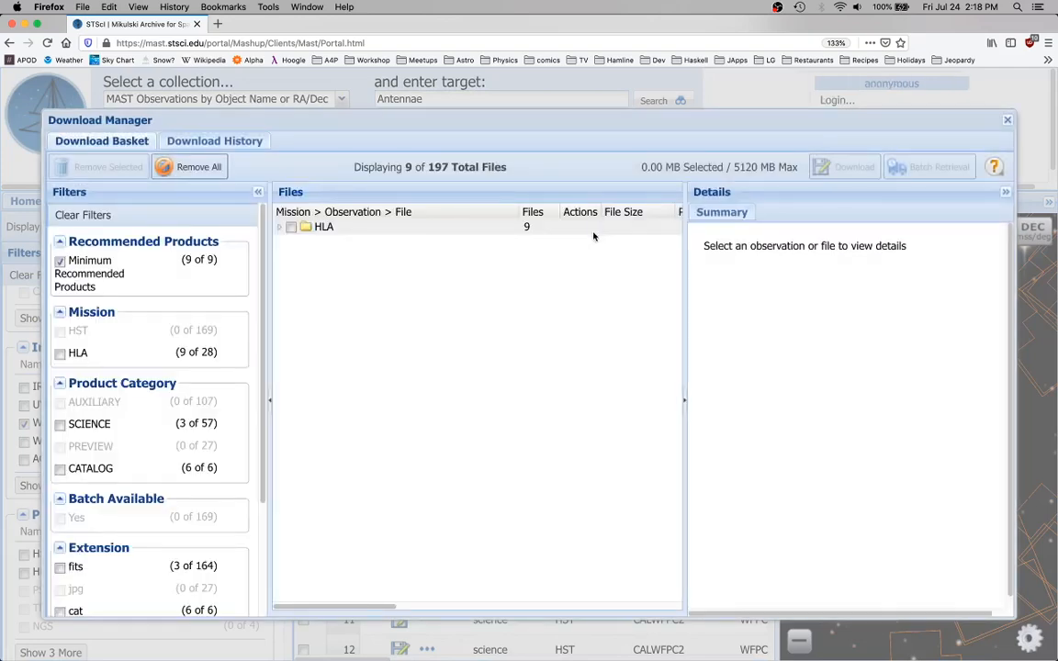
- Expand the HLA folder and its f336w, f555w and f814w observation folders to inspect their files, sizes and product types
{"action": "left_click", "coordinate": [280, 228]}
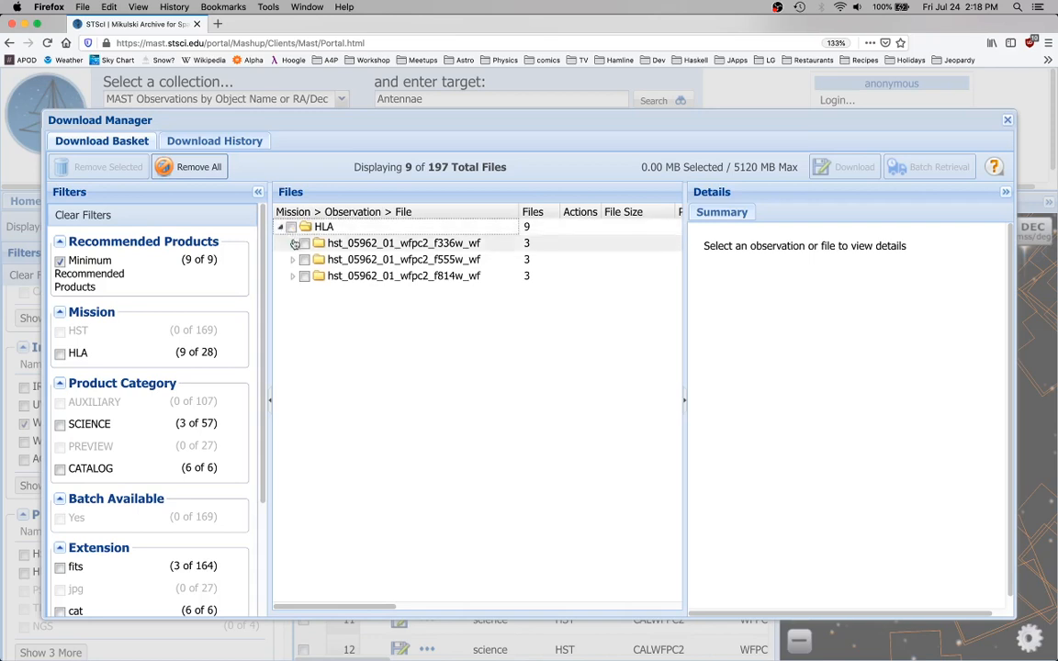
{"action": "left_click", "coordinate": [293, 243]}
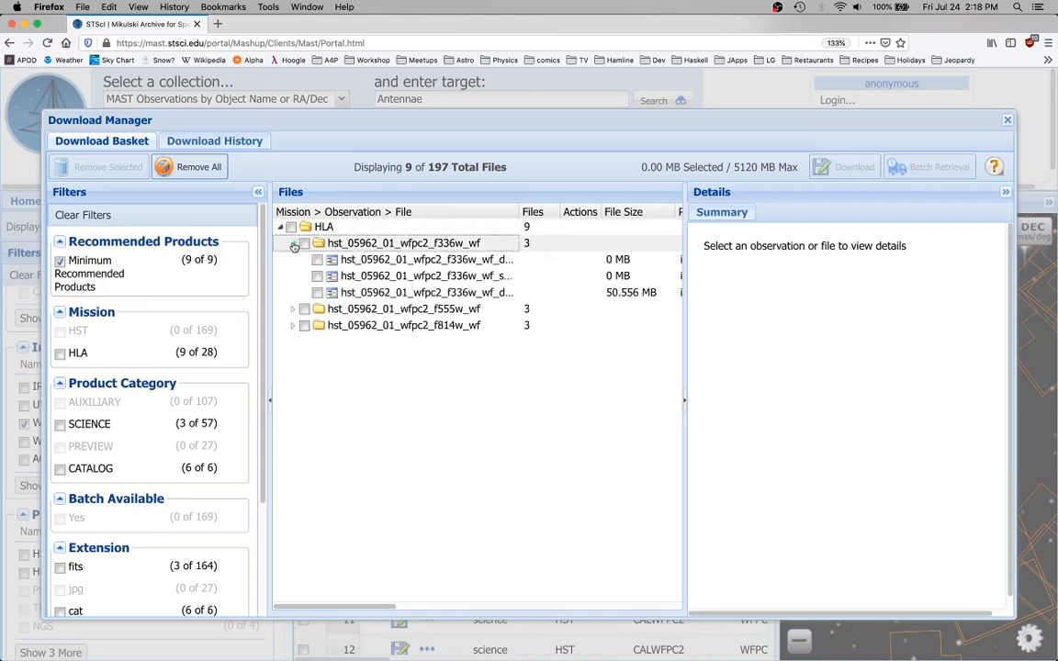
{"action": "left_click", "coordinate": [293, 309]}
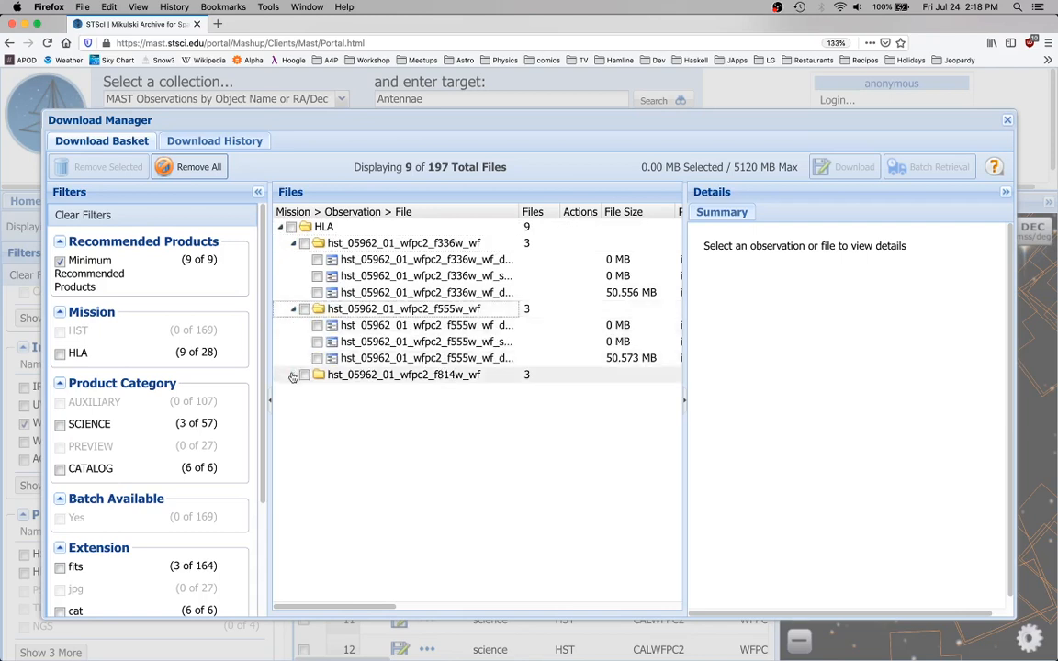
{"action": "left_click", "coordinate": [293, 376]}
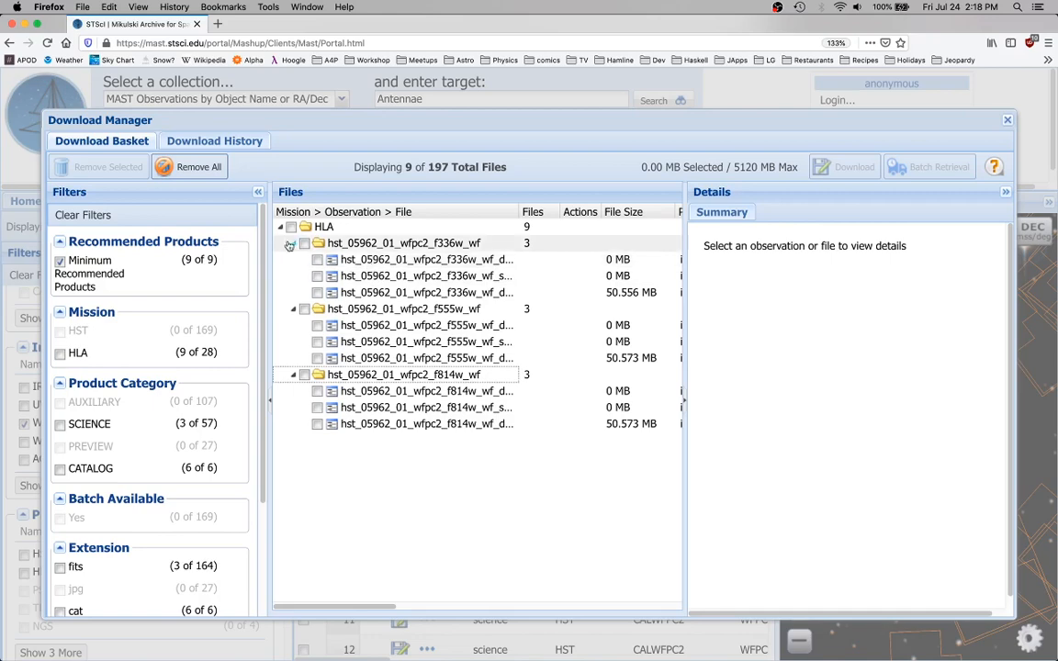
{"action": "scroll", "coordinate": [421, 292], "scroll_direction": "right", "scroll_amount": 3}
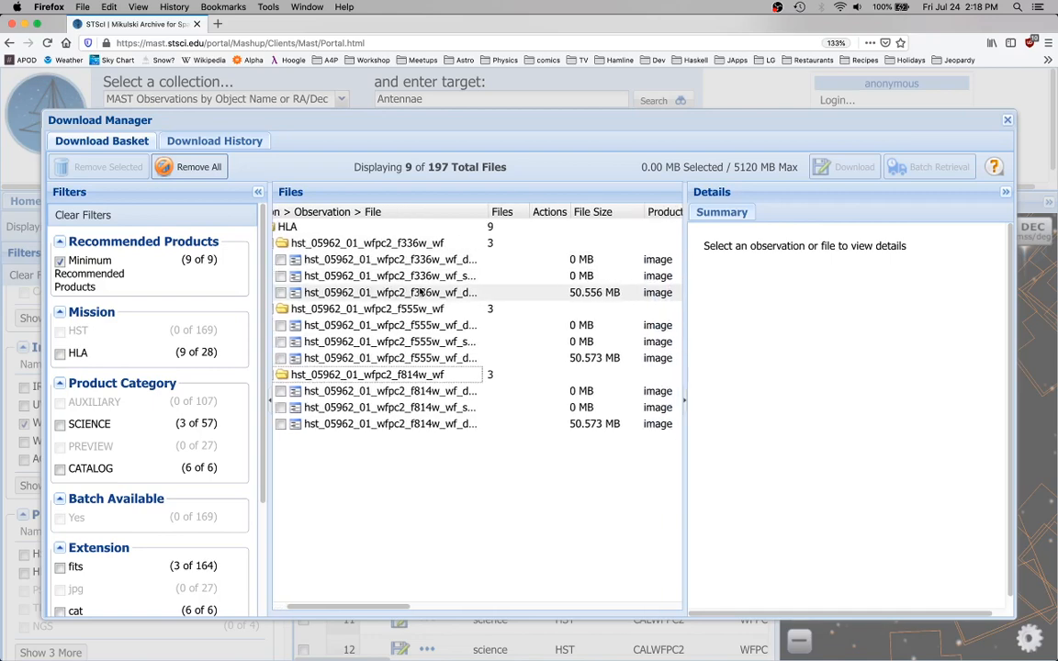
{"action": "scroll", "coordinate": [421, 291], "scroll_direction": "left", "scroll_amount": 3}
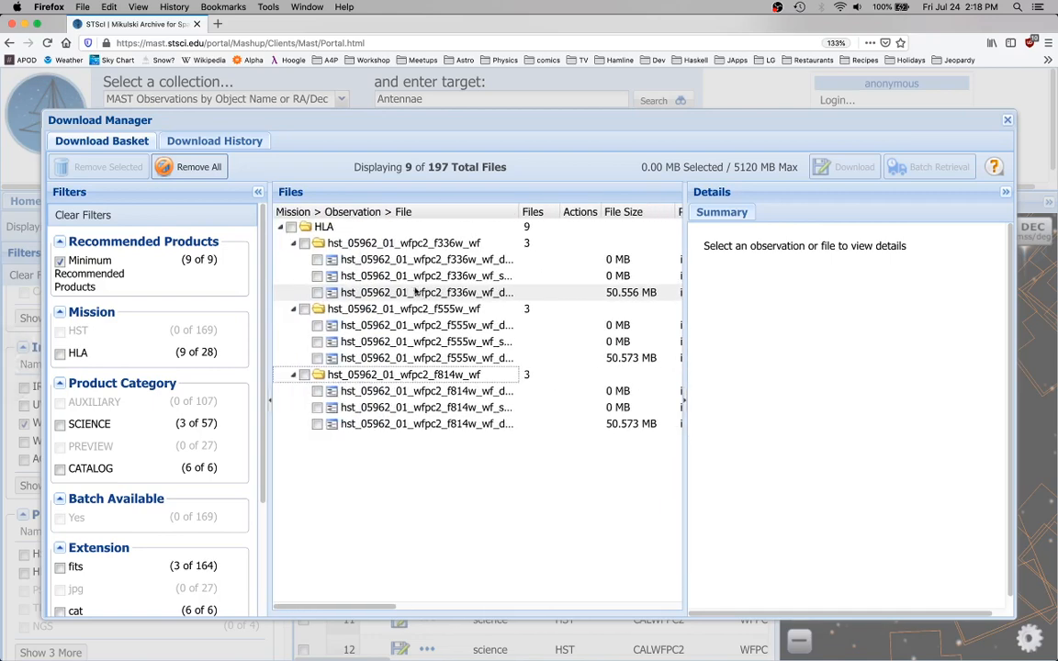
- Select all files in the HLA folder and download them in Zip format, choosing to save the archive instead of opening it
{"action": "left_click", "coordinate": [291, 227]}
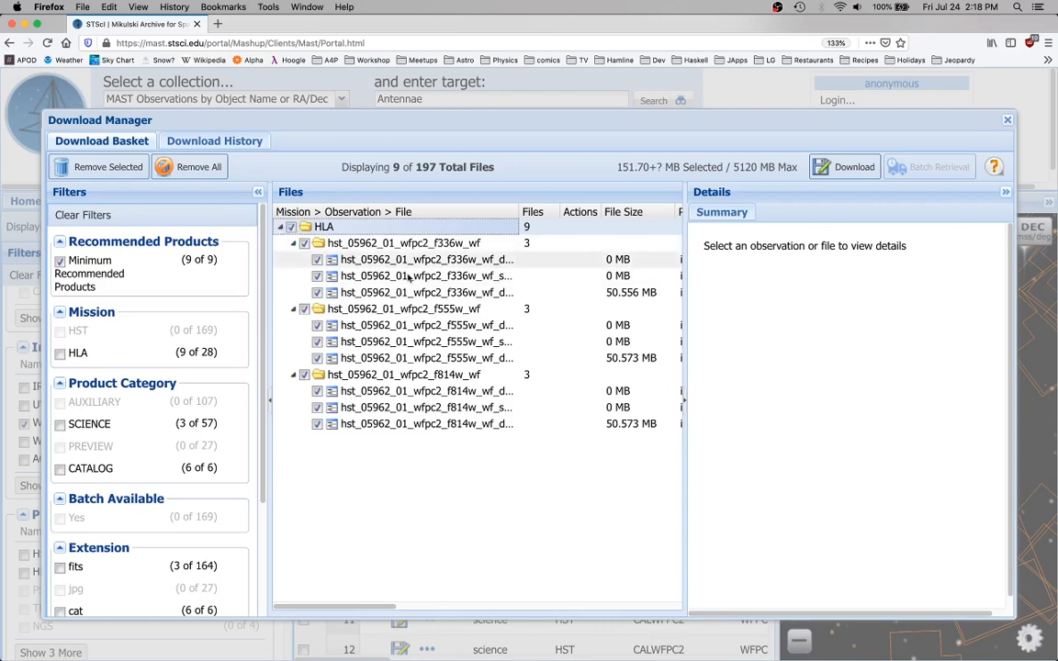
{"action": "left_click", "coordinate": [838, 174]}
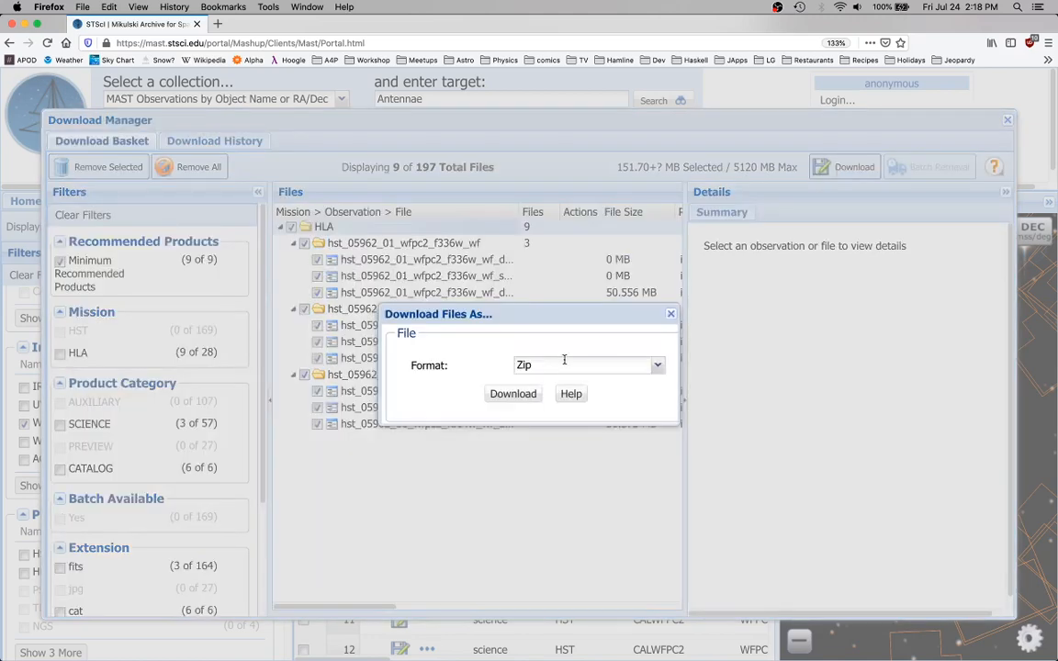
{"action": "left_click", "coordinate": [518, 395]}
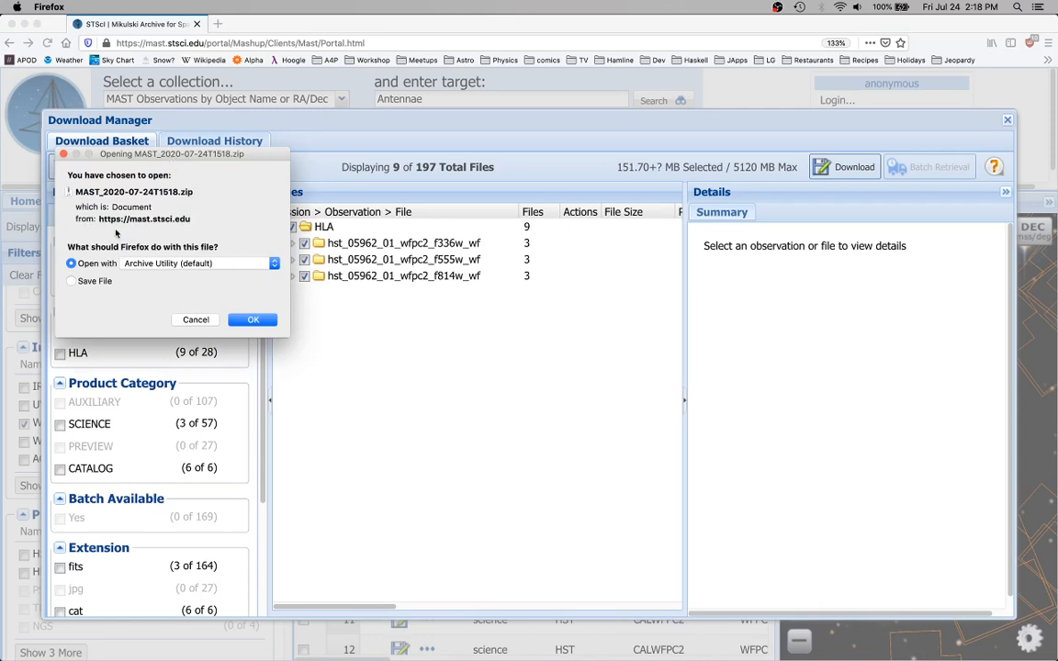
{"action": "left_click", "coordinate": [94, 283]}
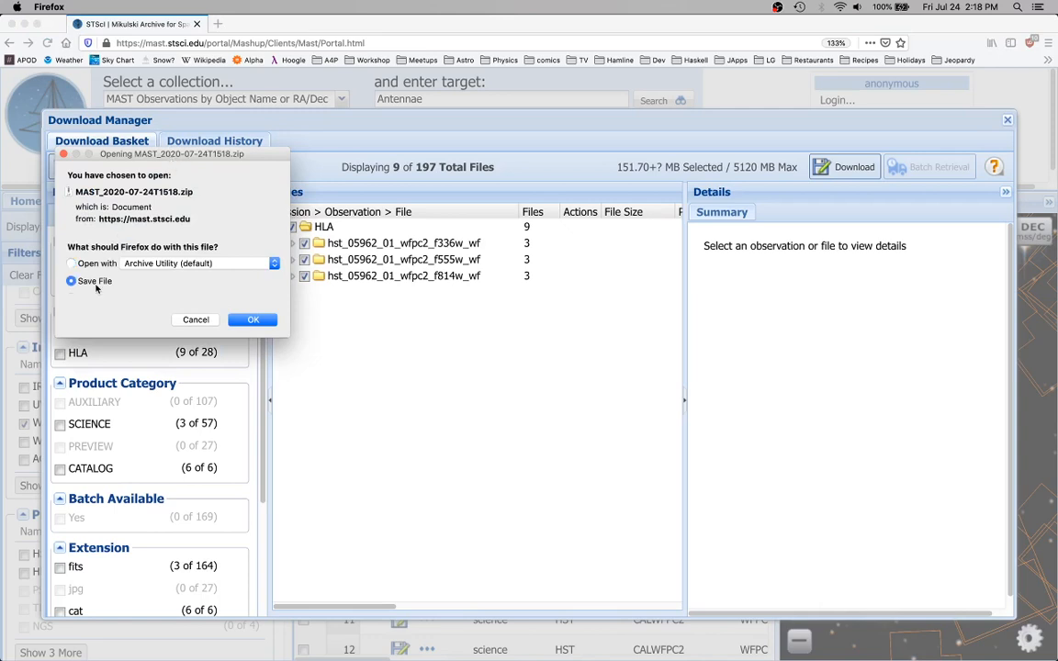
{"action": "left_click", "coordinate": [251, 319]}
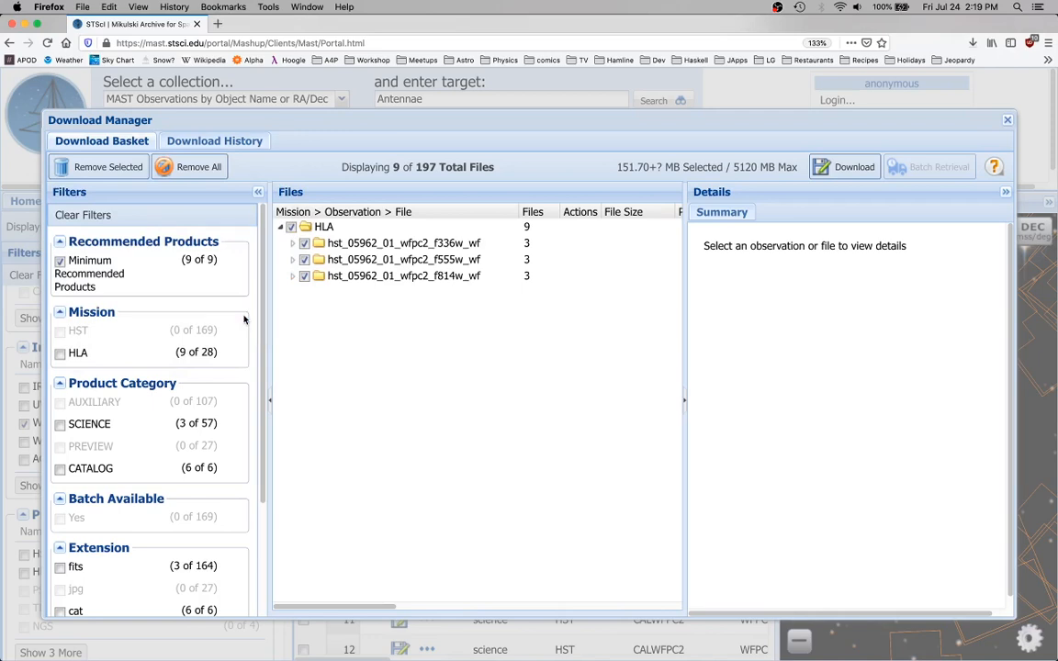